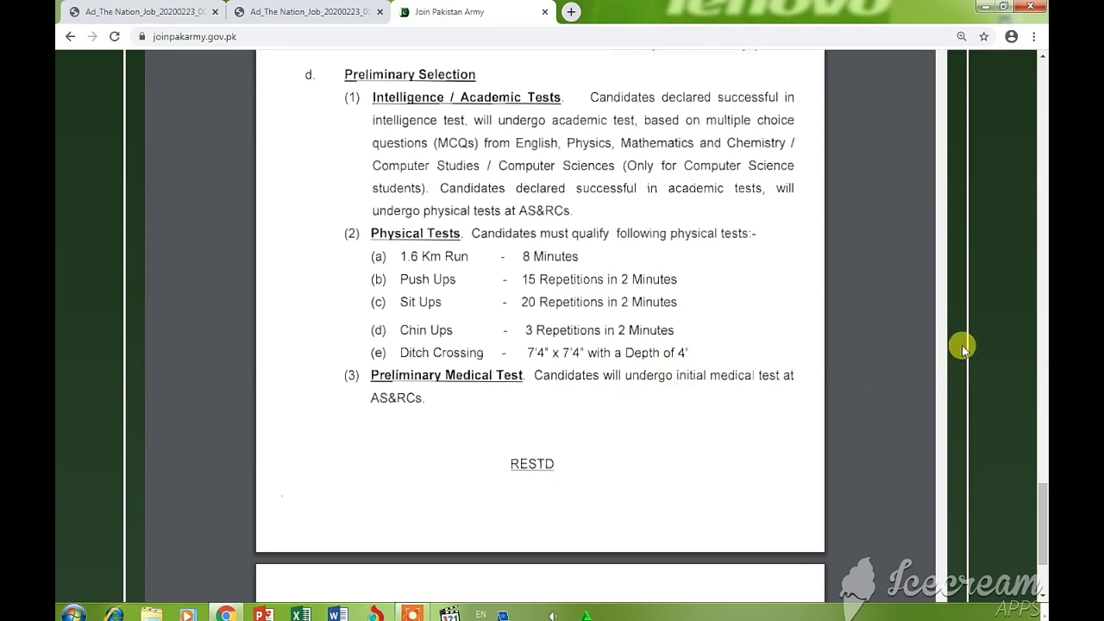
- Leave the course details document and open the registration form for the 32nd Technical Cadet Course (TCC)
{"action": "scroll", "coordinate": [1041, 489], "scroll_direction": "down", "scroll_amount": 3}
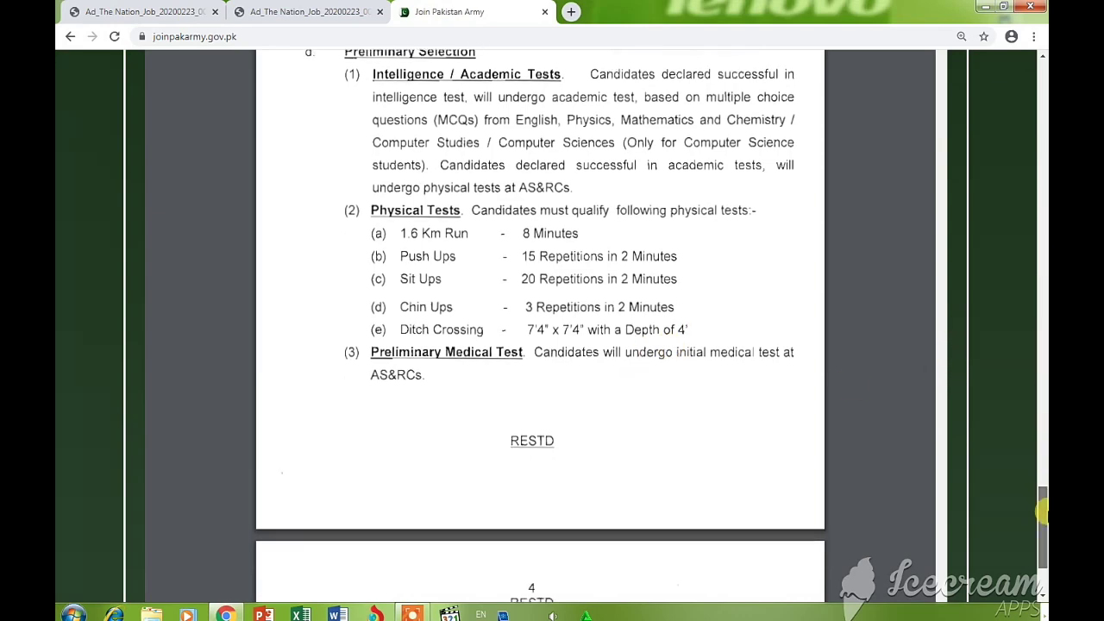
{"action": "key", "text": "Escape"}
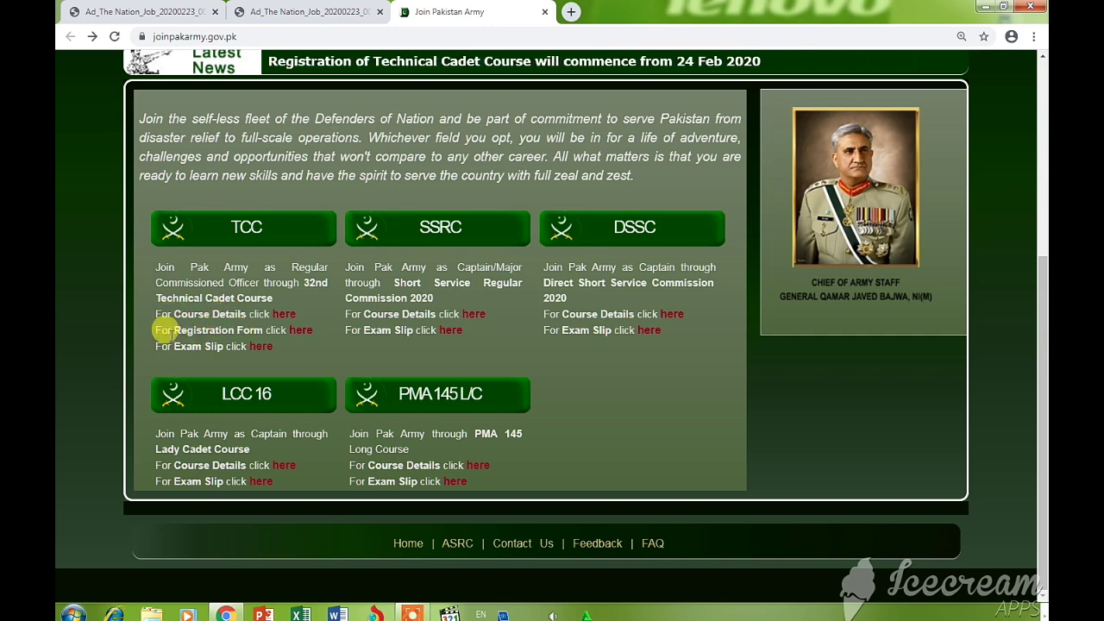
{"action": "left_click", "coordinate": [294, 336]}
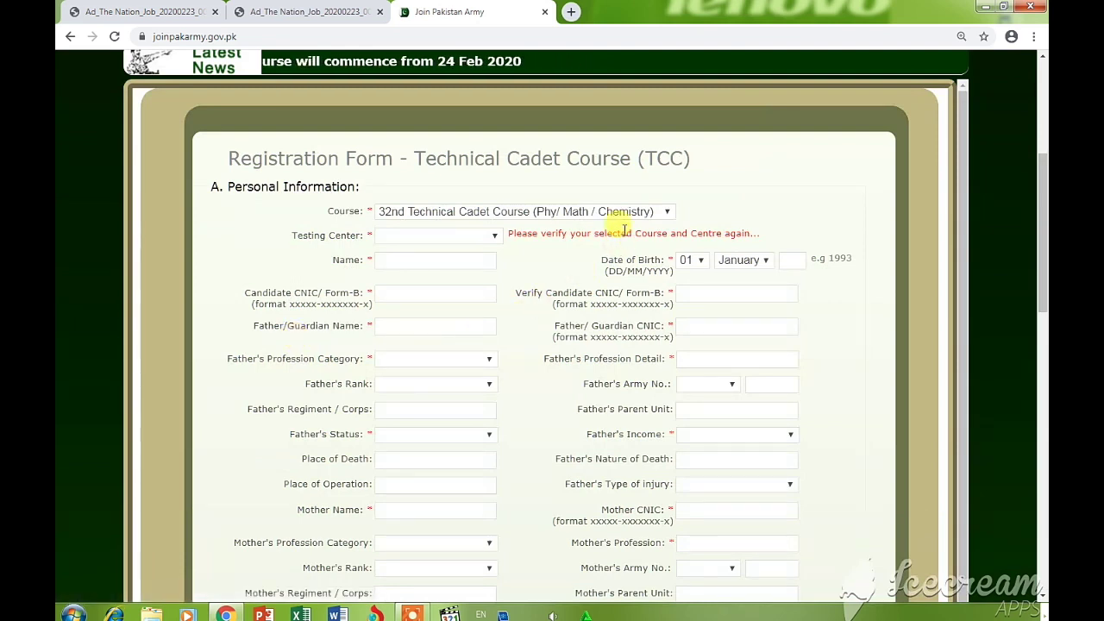
- Choose the 32nd Technical Cadet Course (Phy/ Math / Chemistry) as the course and ASRC Lahore as the testing center
{"action": "left_click", "coordinate": [656, 212]}
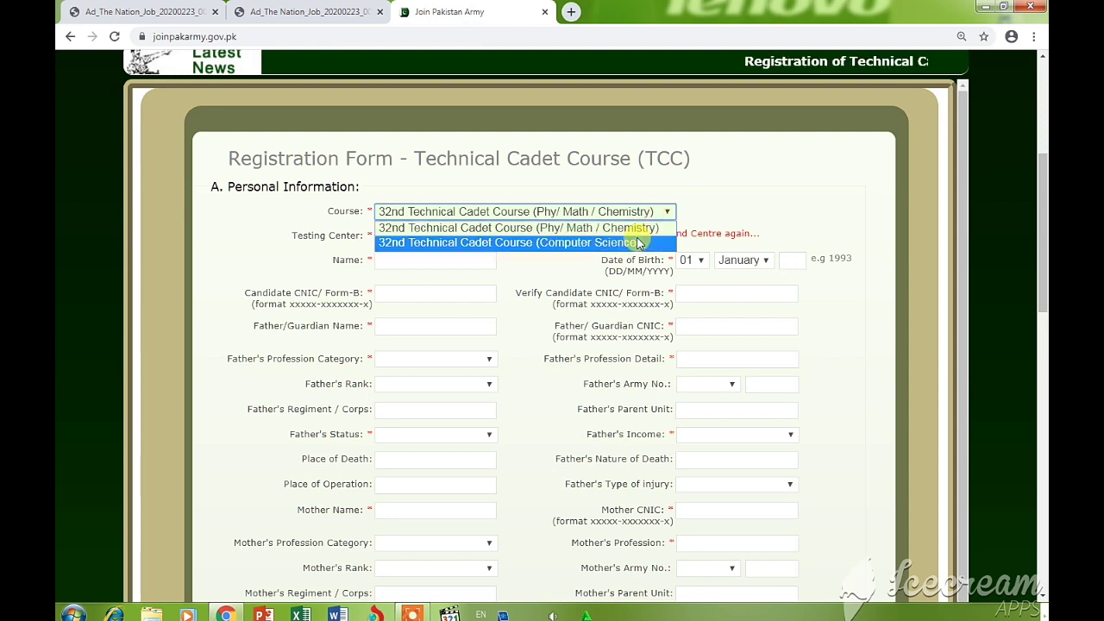
{"action": "left_click", "coordinate": [638, 227]}
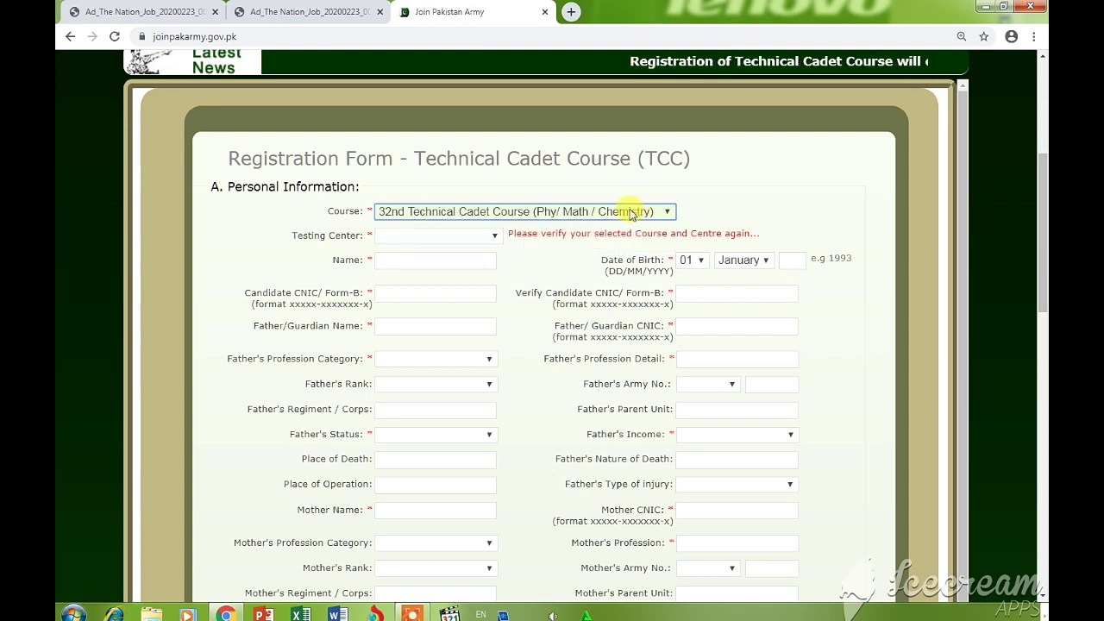
{"action": "left_click", "coordinate": [454, 236]}
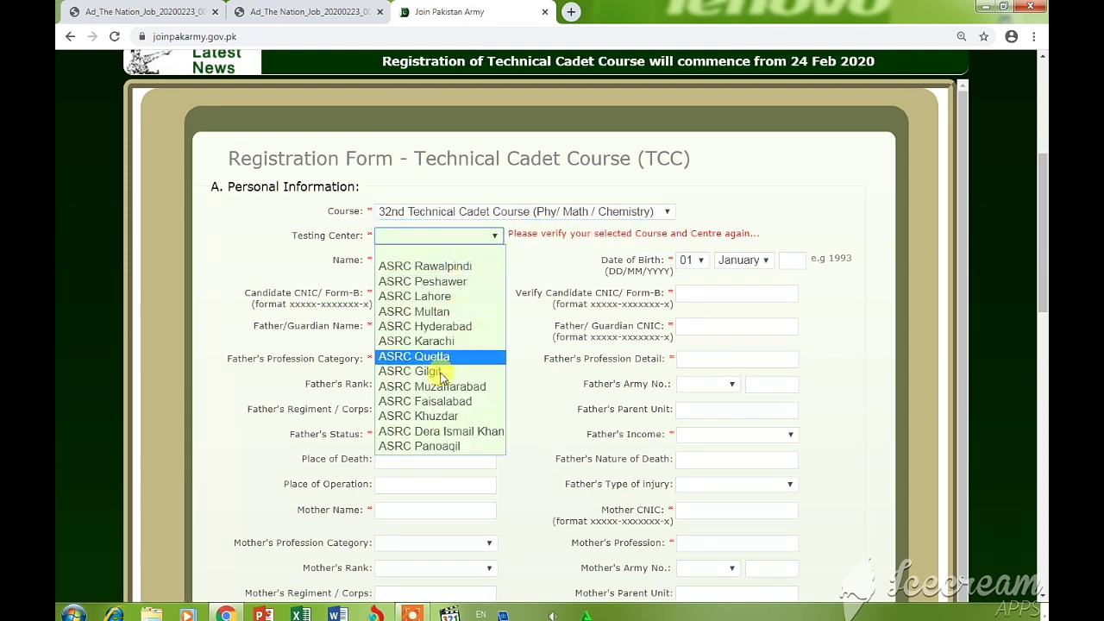
{"action": "left_click", "coordinate": [448, 295]}
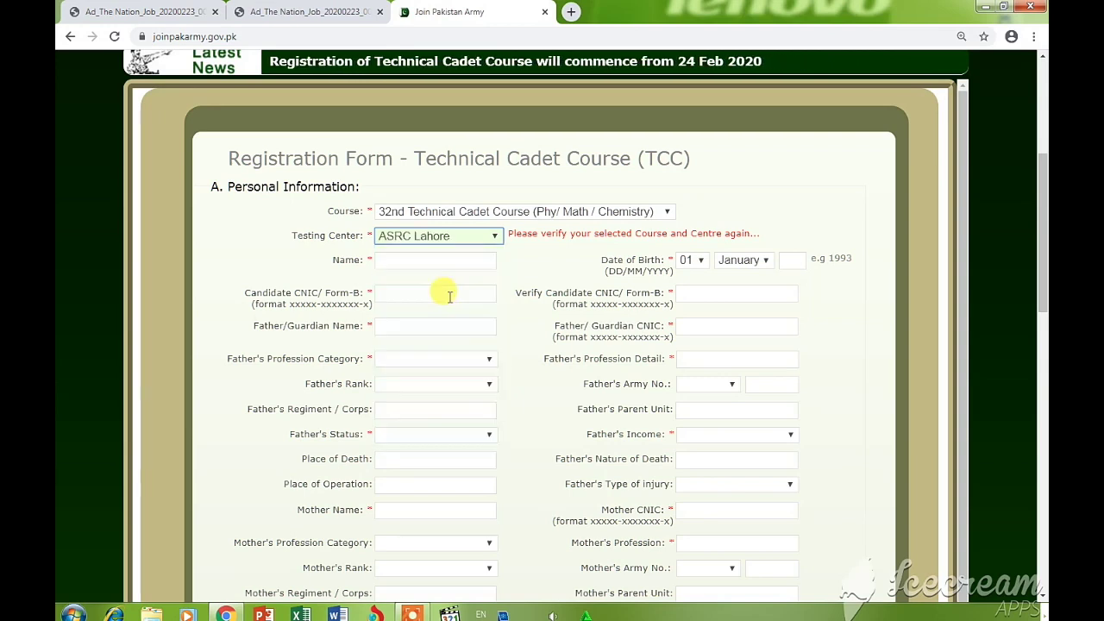
- Fill in the candidate's full name and CNIC/Form-B number from the saved entries
{"action": "left_click", "coordinate": [440, 260]}
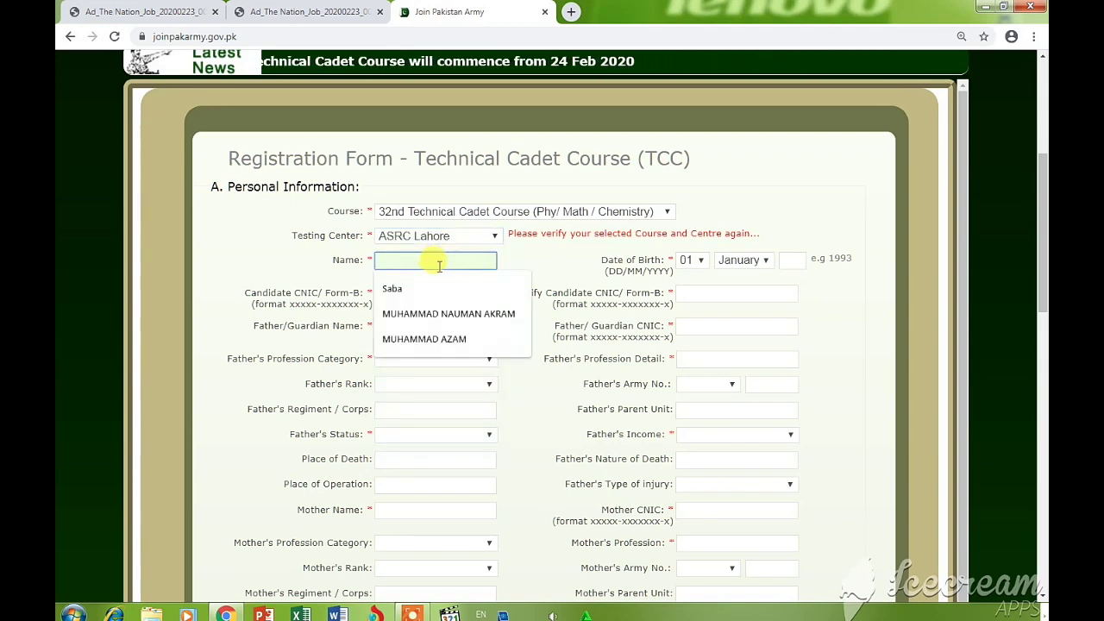
{"action": "left_click", "coordinate": [455, 337]}
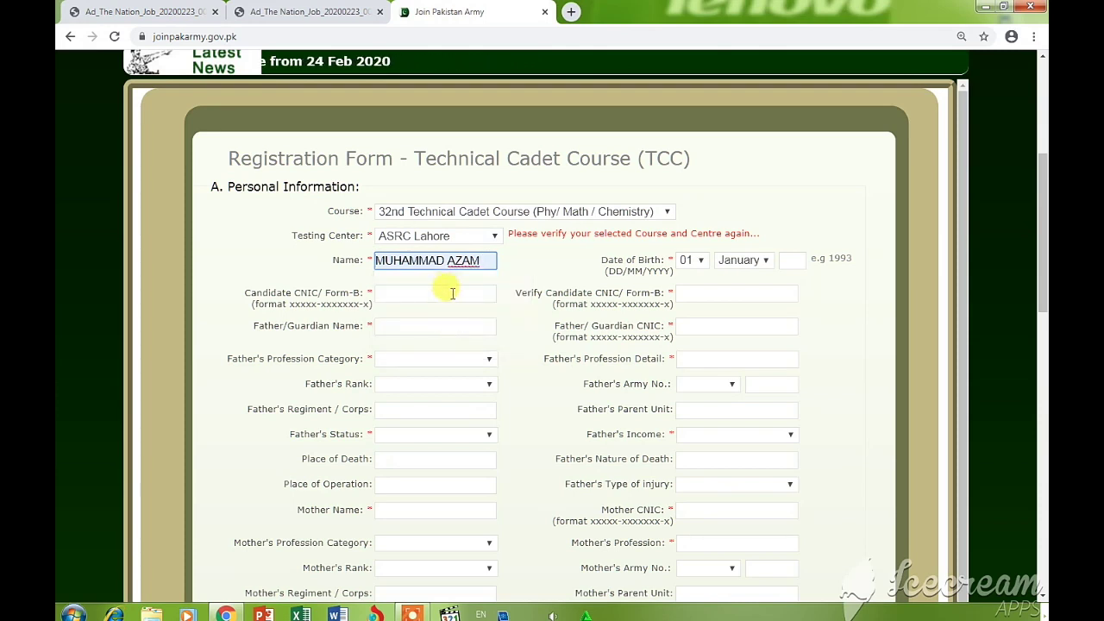
{"action": "left_click", "coordinate": [451, 291]}
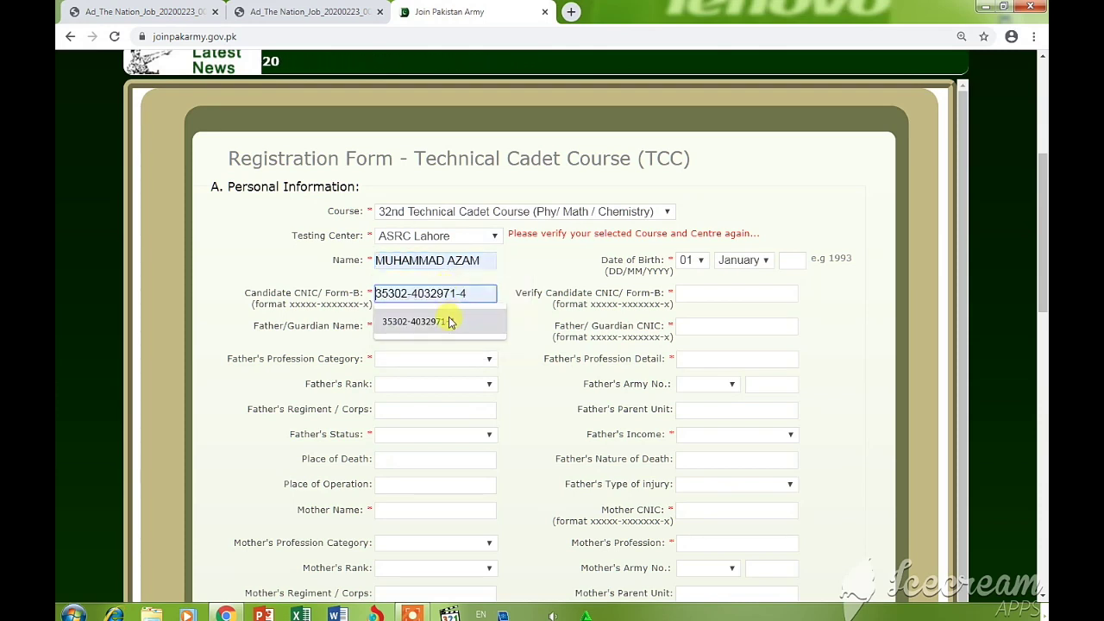
{"action": "left_click", "coordinate": [449, 321]}
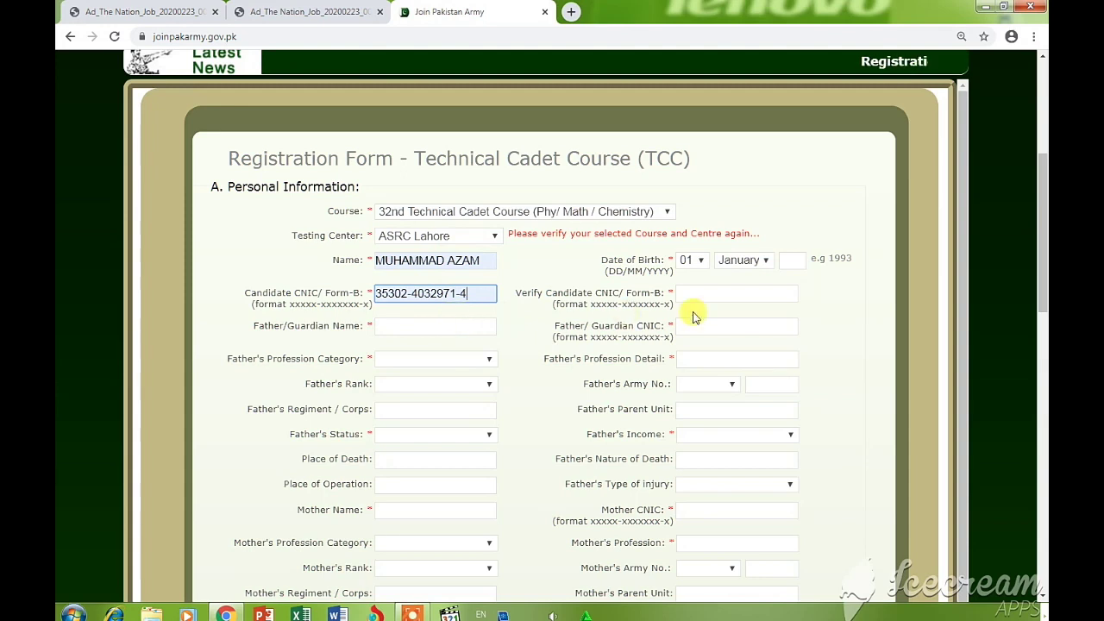
- Copy the candidate's CNIC/Form-B number into the CNIC verification field
{"action": "left_click", "coordinate": [715, 299]}
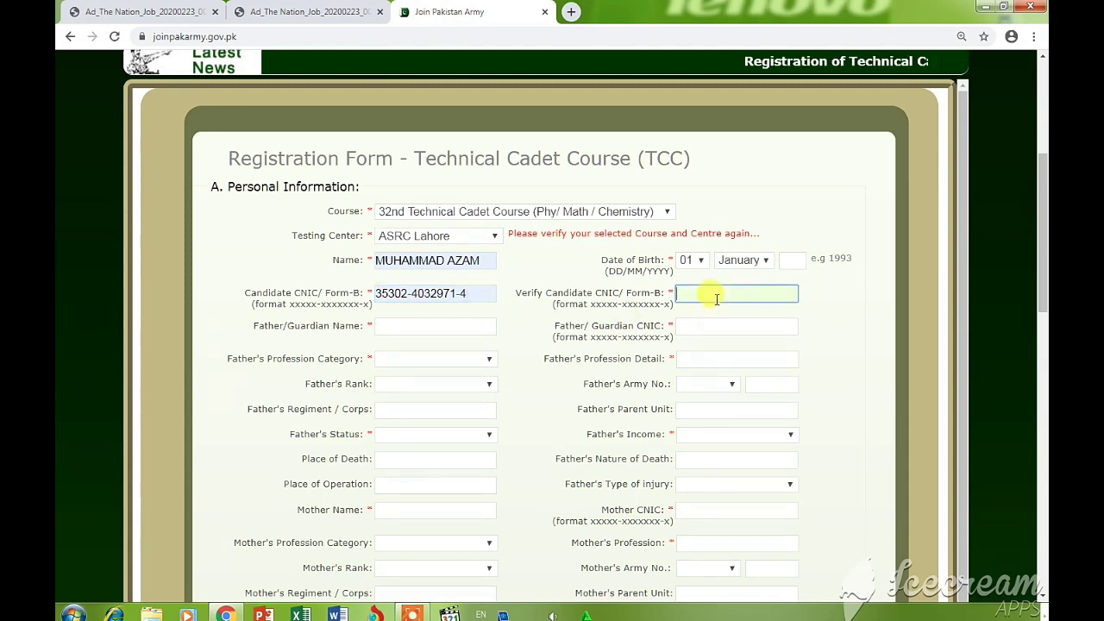
{"action": "left_click_drag", "start_coordinate": [481, 293], "coordinate": [373, 300]}
{"action": "key", "text": "ctrl+c"}
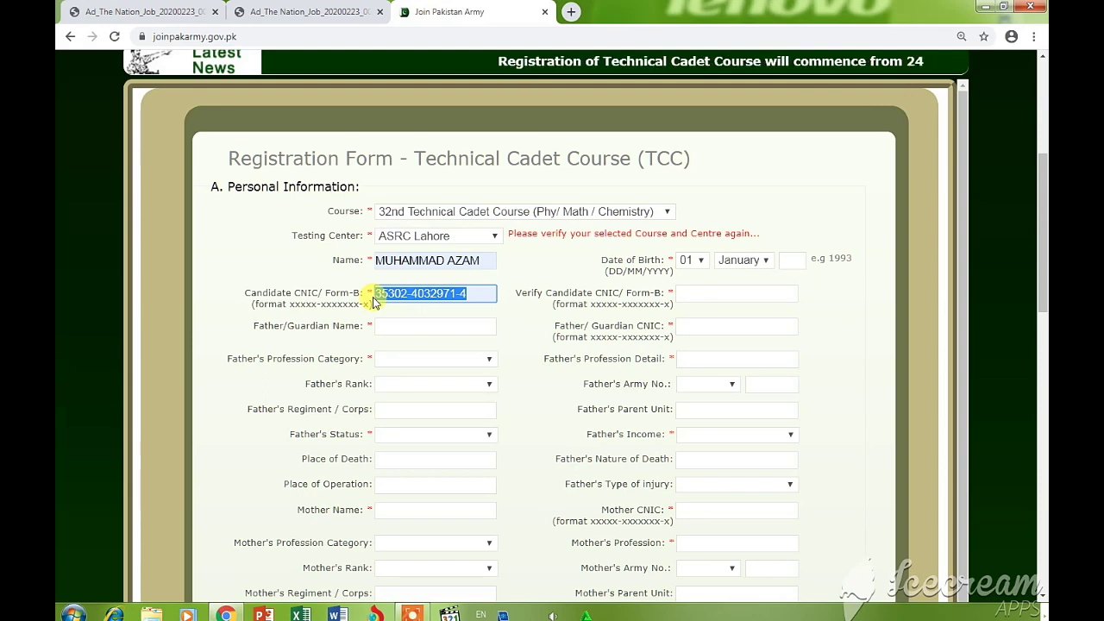
{"action": "left_click", "coordinate": [733, 293]}
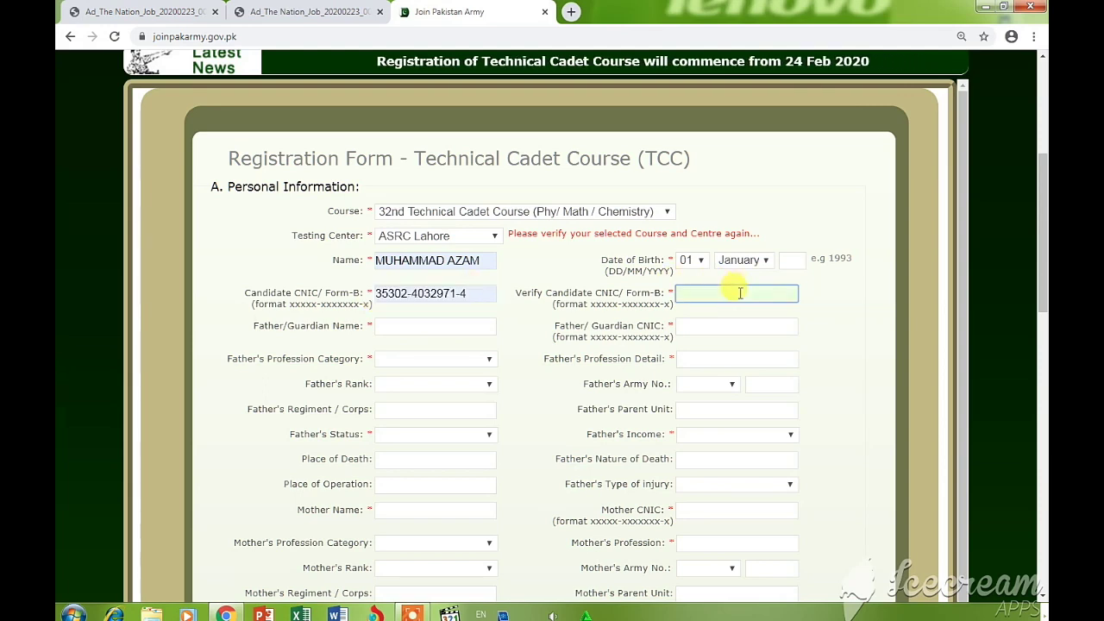
{"action": "key", "text": "ctrl+v"}
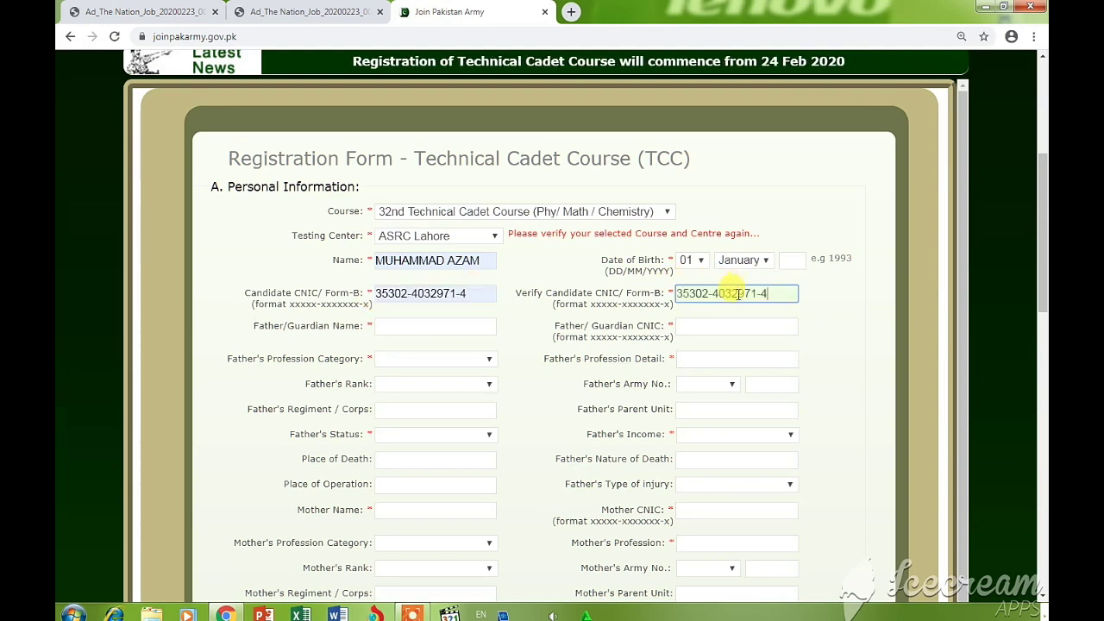
{"action": "left_click", "coordinate": [445, 325]}
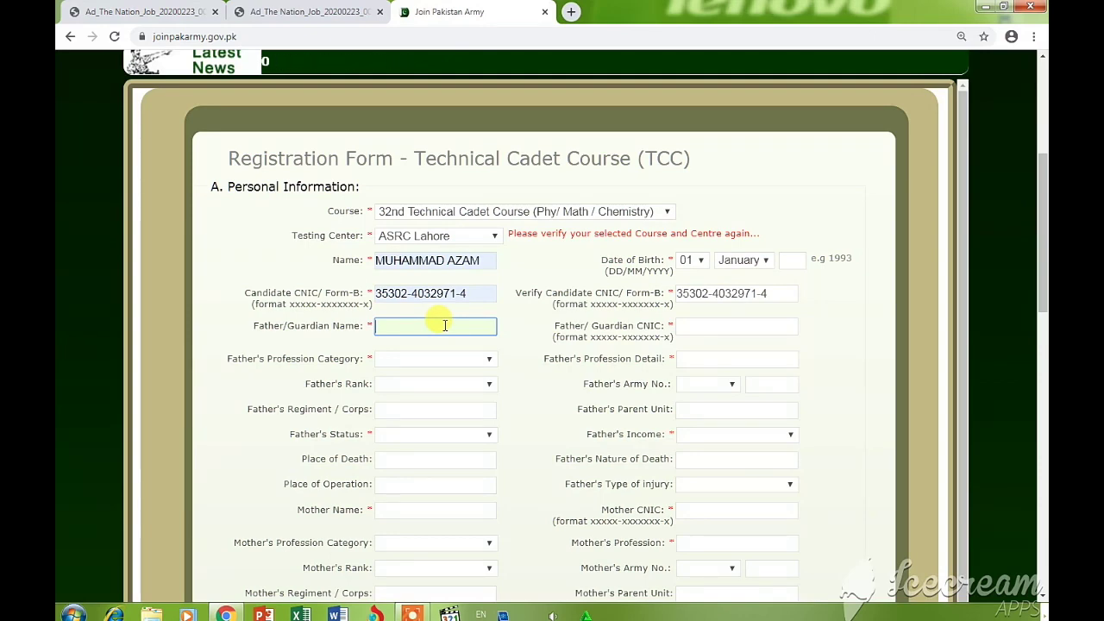
{"action": "left_click_drag", "start_coordinate": [1042, 242], "coordinate": [1042, 264]}
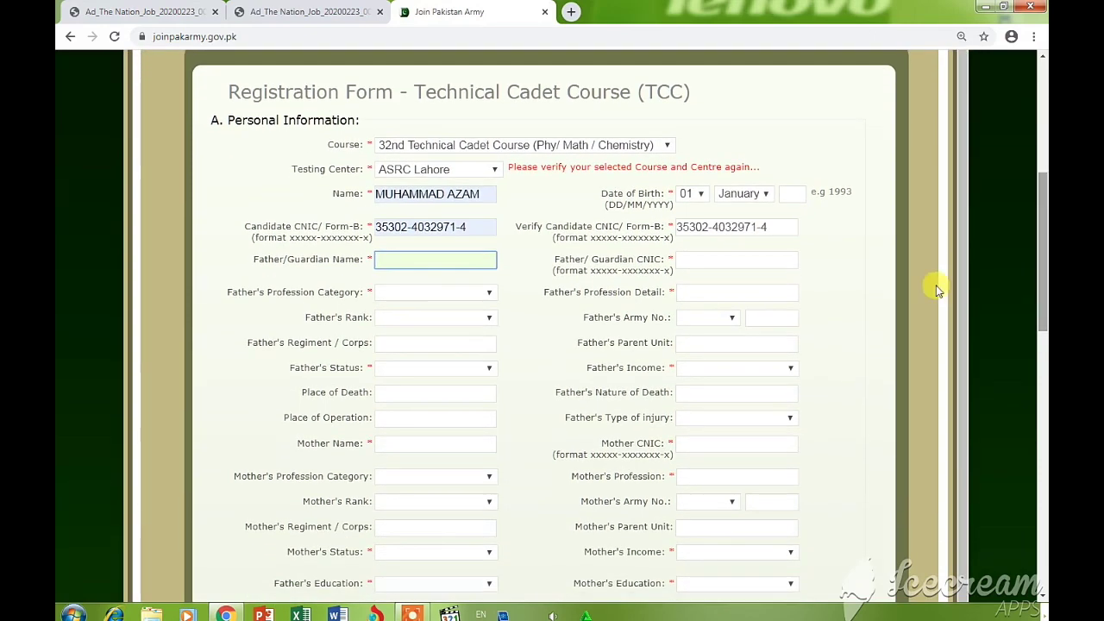
{"action": "left_click", "coordinate": [720, 261]}
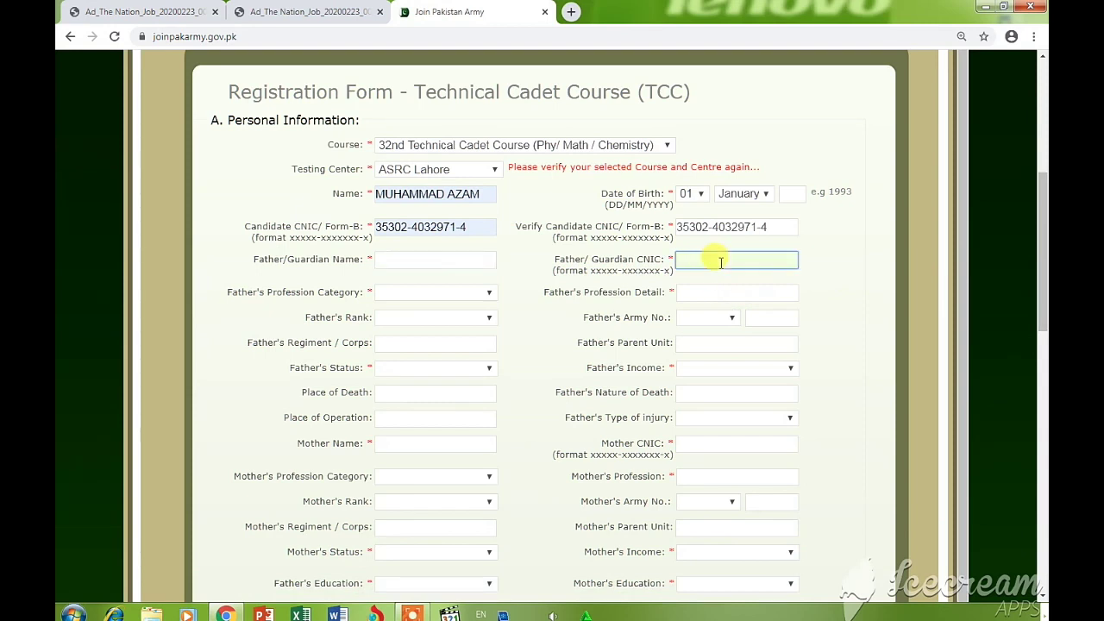
- Set the father's profession category to Govt Job, his rank to Sepoy and his Army No. prefix to PA
{"action": "left_click", "coordinate": [471, 296]}
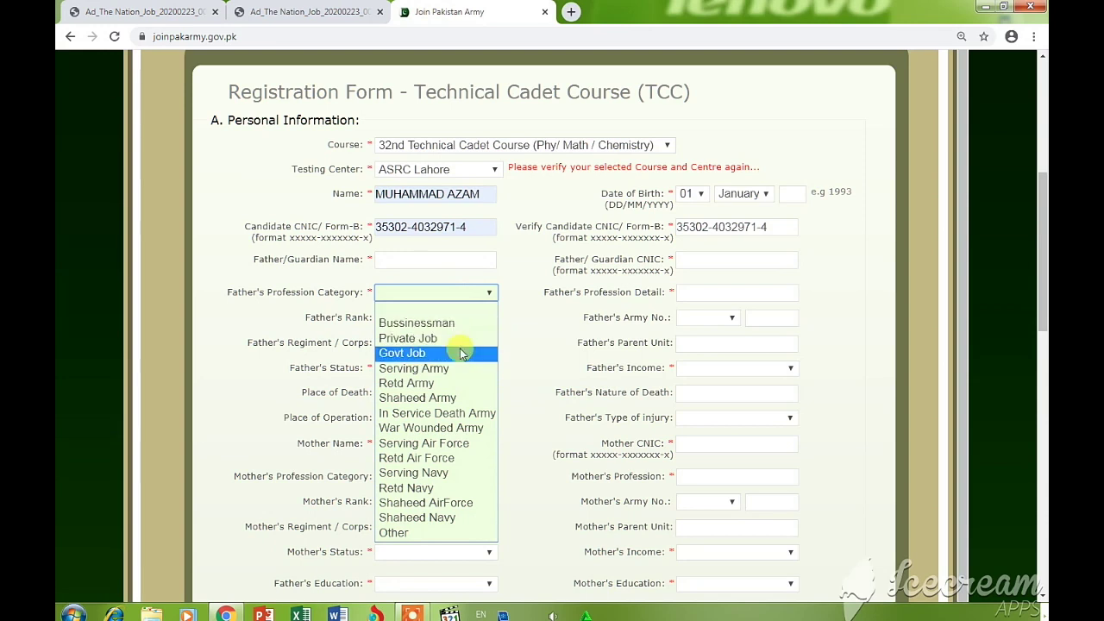
{"action": "left_click", "coordinate": [456, 359]}
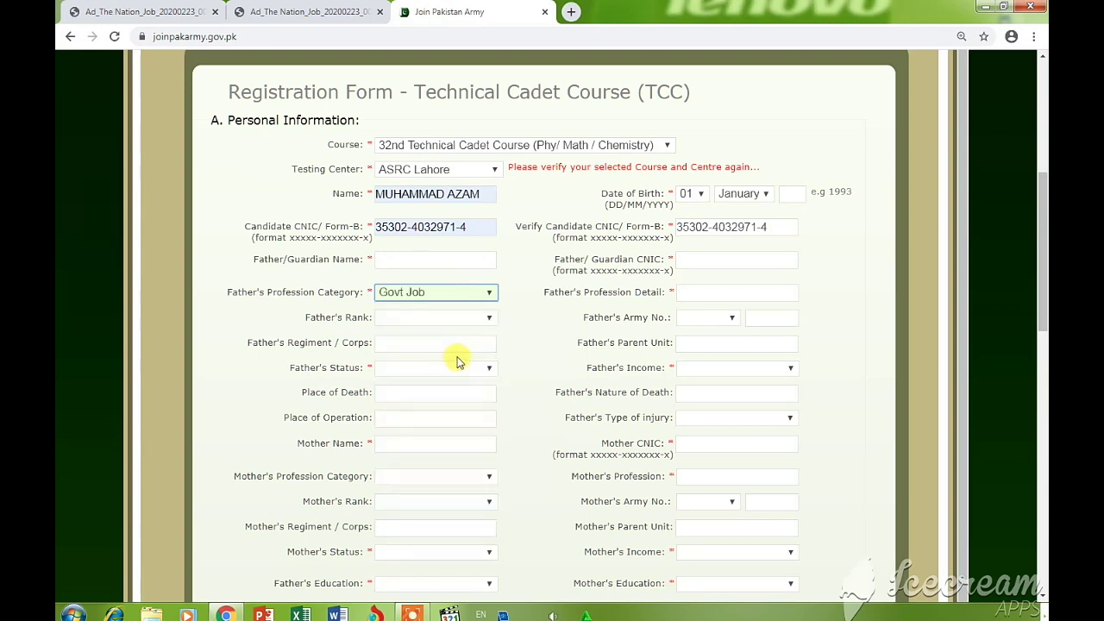
{"action": "left_click", "coordinate": [726, 295]}
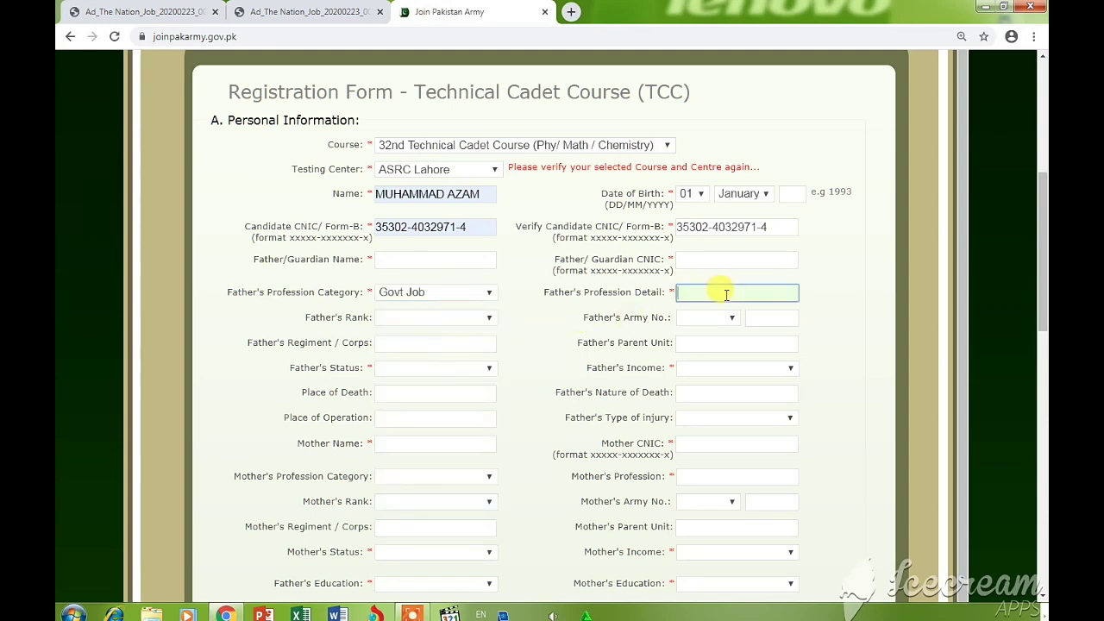
{"action": "left_click", "coordinate": [455, 319]}
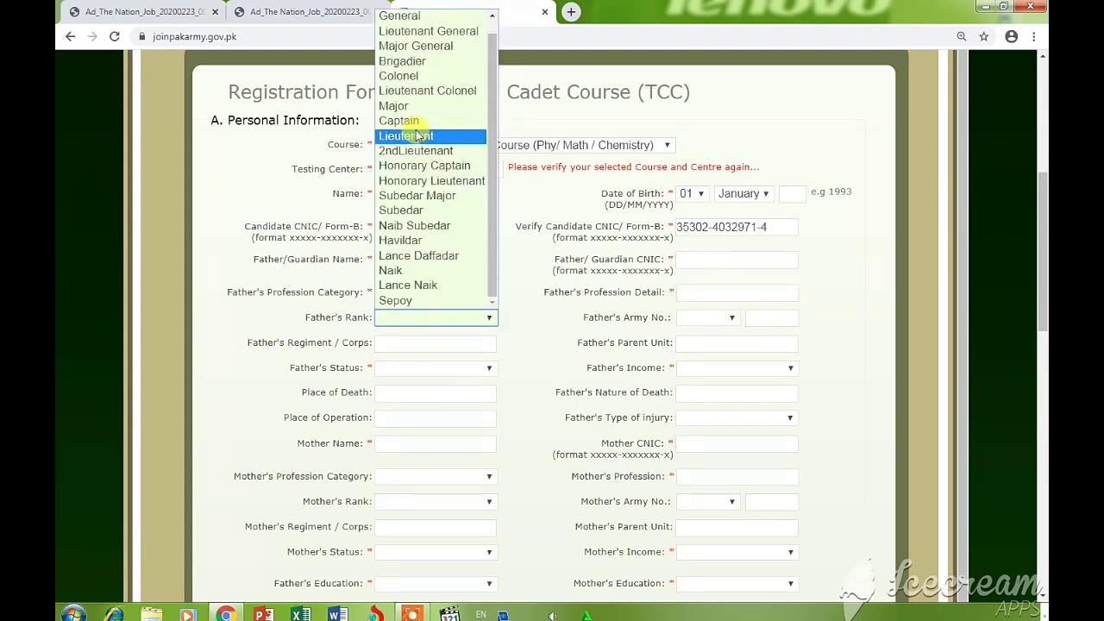
{"action": "left_click", "coordinate": [464, 300]}
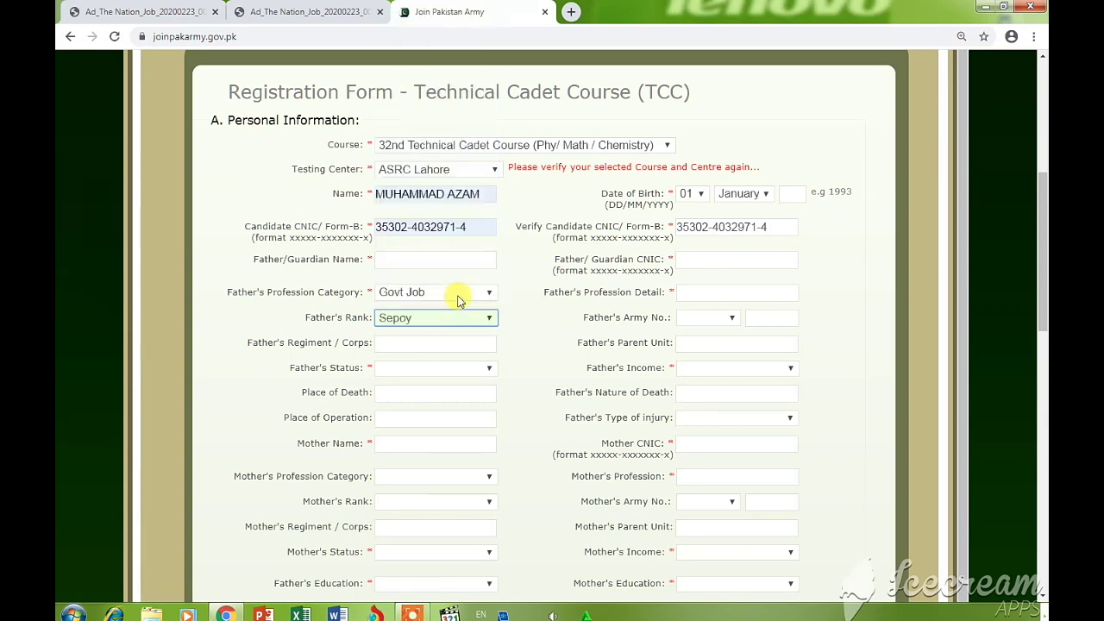
{"action": "left_click", "coordinate": [720, 321]}
{"action": "left_click", "coordinate": [695, 347]}
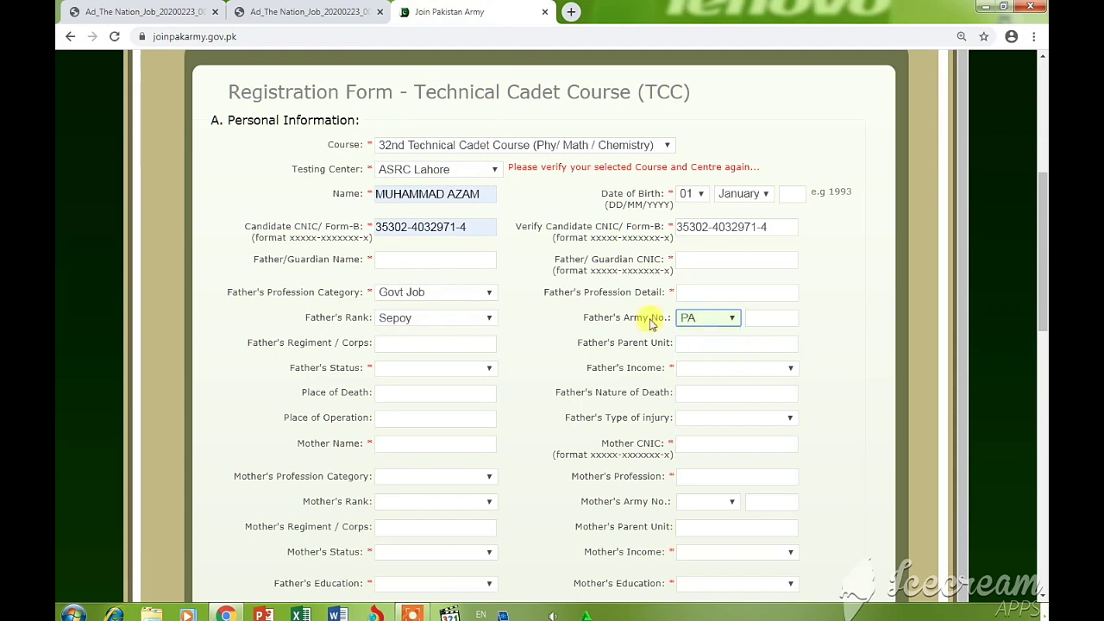
- Examine the remaining father and mother fields, including the choices for father's status, income and education and mother's profession category
{"action": "left_click", "coordinate": [454, 348]}
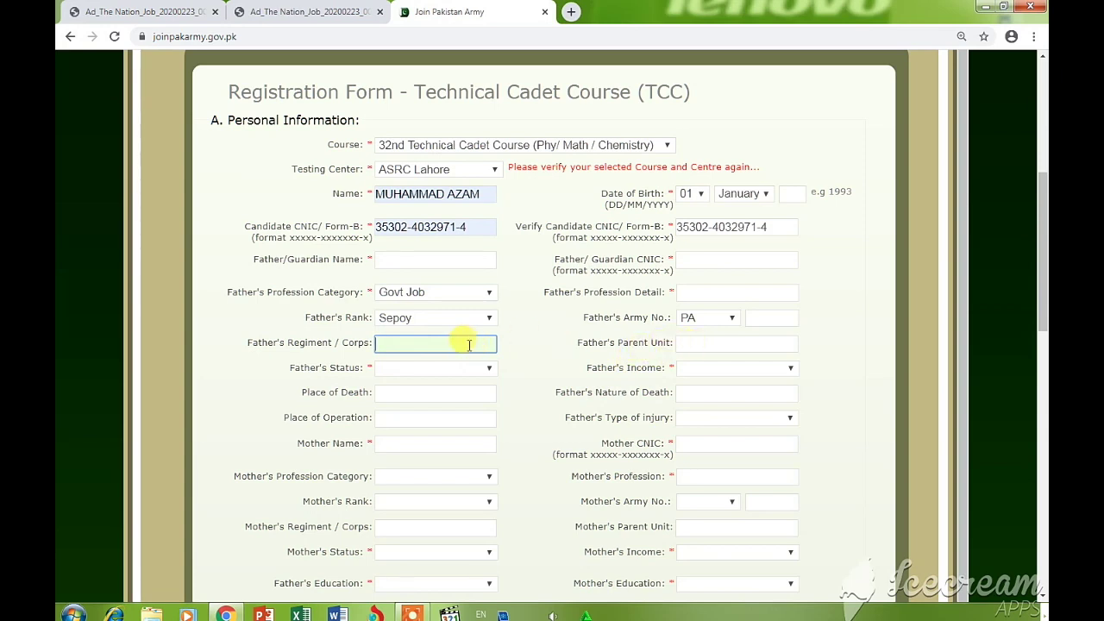
{"action": "left_click", "coordinate": [436, 369]}
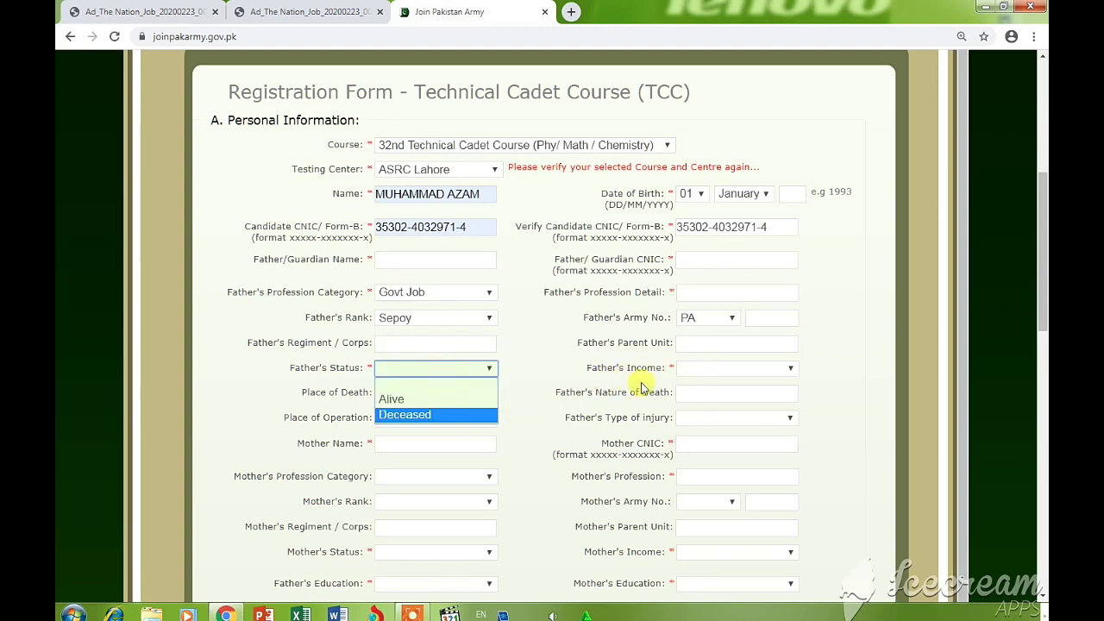
{"action": "left_click", "coordinate": [710, 369]}
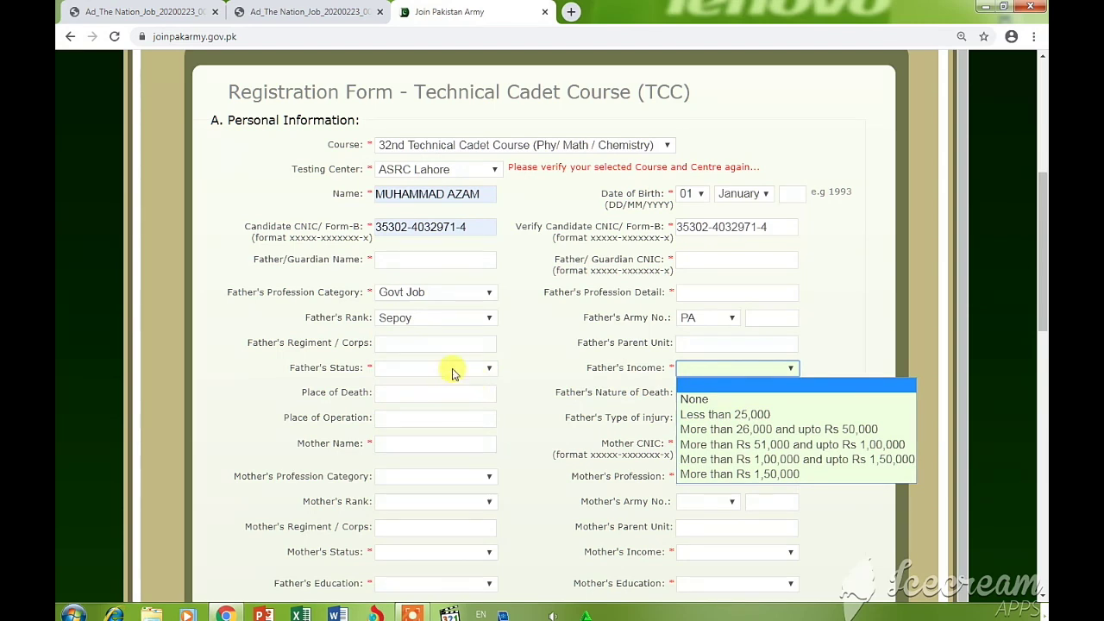
{"action": "left_click", "coordinate": [438, 394]}
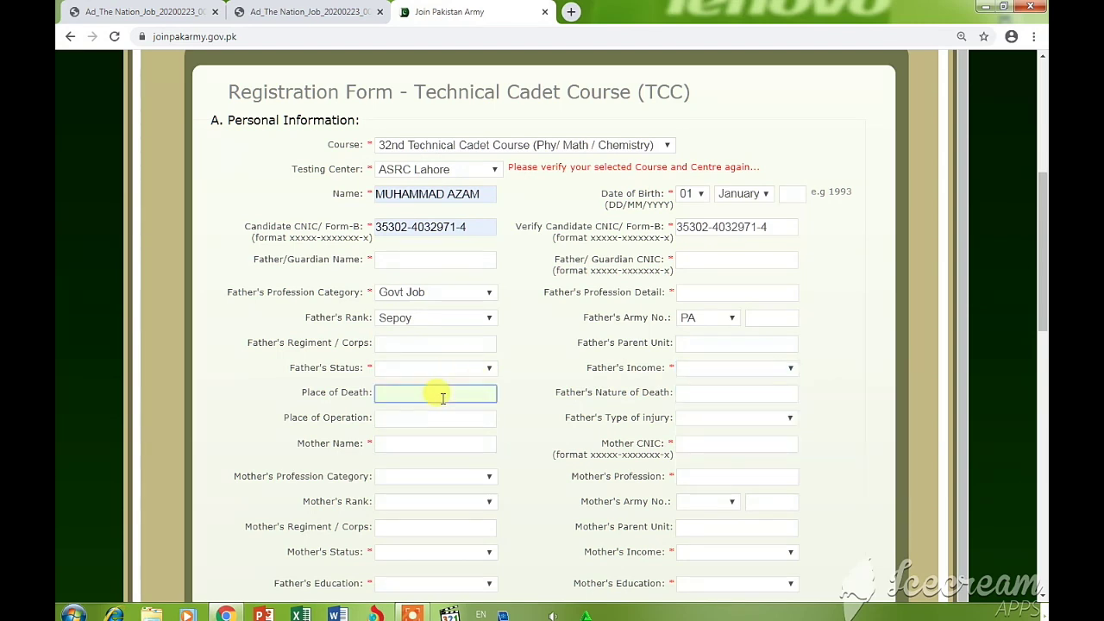
{"action": "left_click", "coordinate": [724, 398]}
{"action": "left_click", "coordinate": [443, 422]}
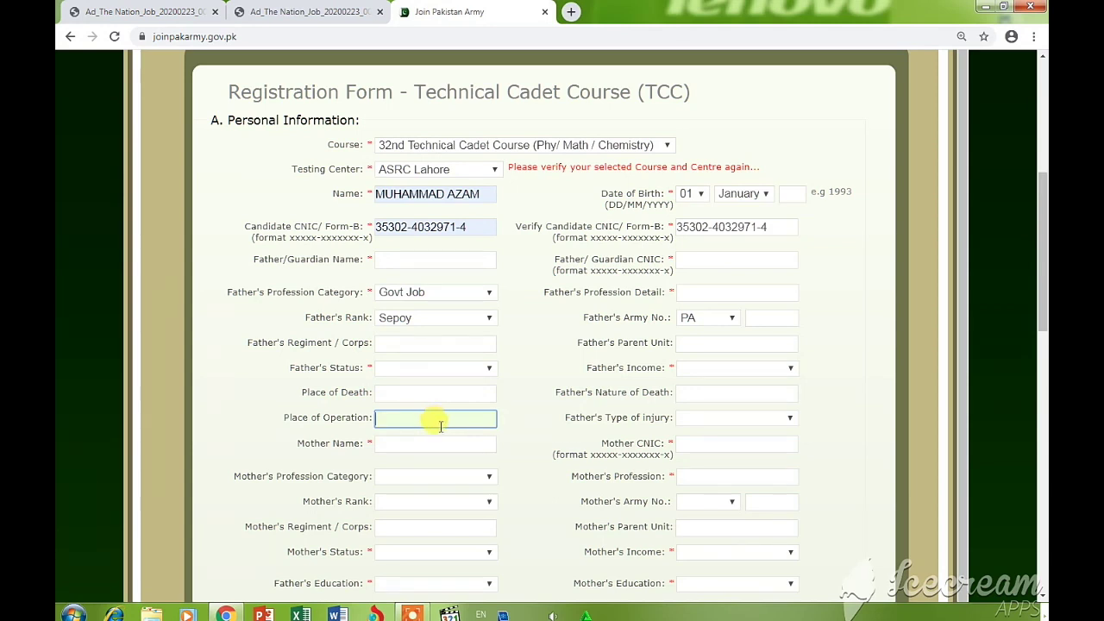
{"action": "left_click", "coordinate": [430, 443]}
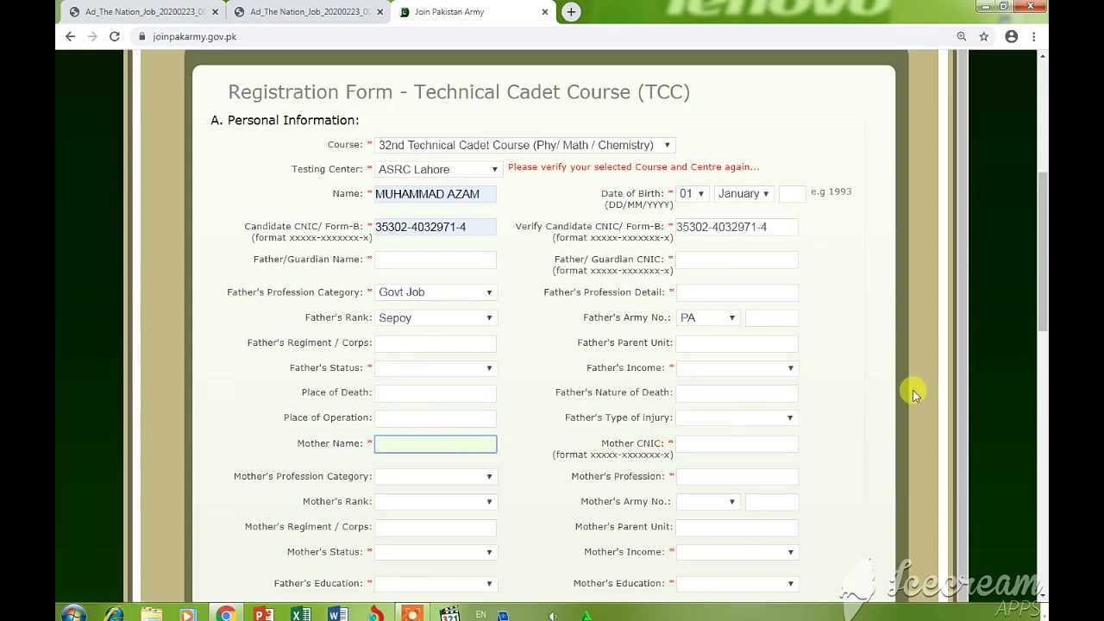
{"action": "scroll", "coordinate": [1042, 335], "scroll_direction": "down", "scroll_amount": 1}
{"action": "scroll", "coordinate": [1042, 335], "scroll_direction": "down", "scroll_amount": 1}
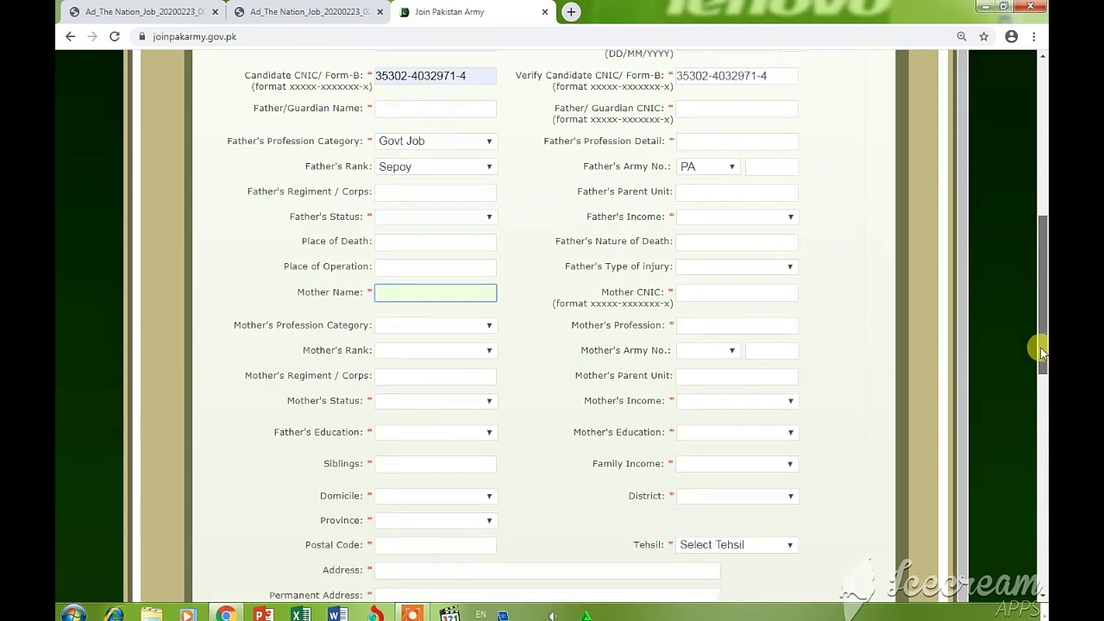
{"action": "left_click", "coordinate": [436, 317]}
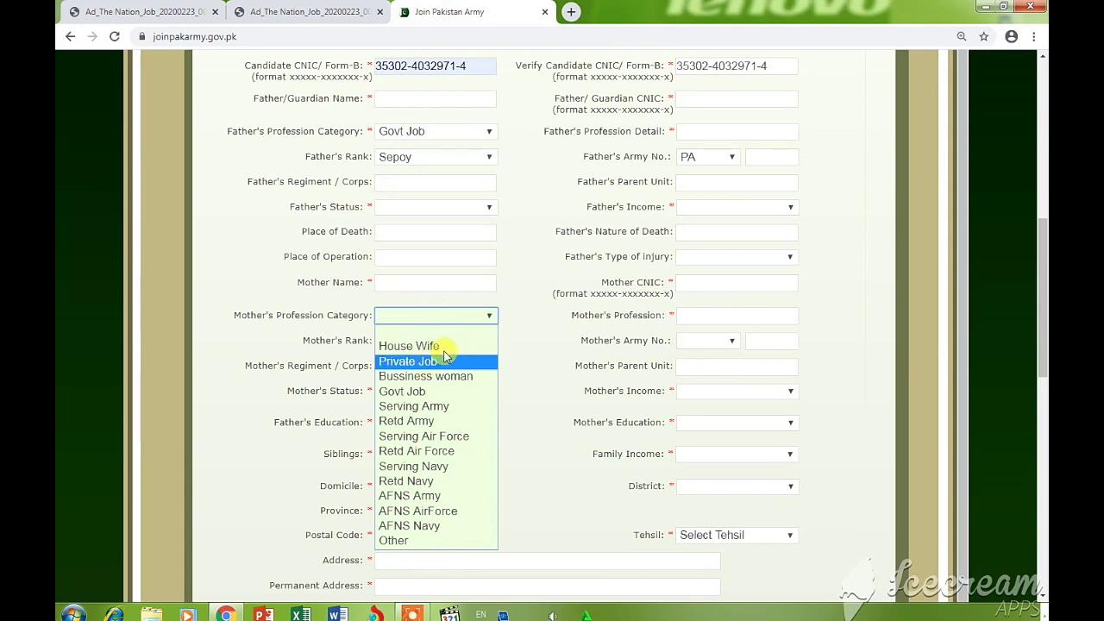
{"action": "left_click", "coordinate": [703, 312]}
{"action": "left_click", "coordinate": [704, 318]}
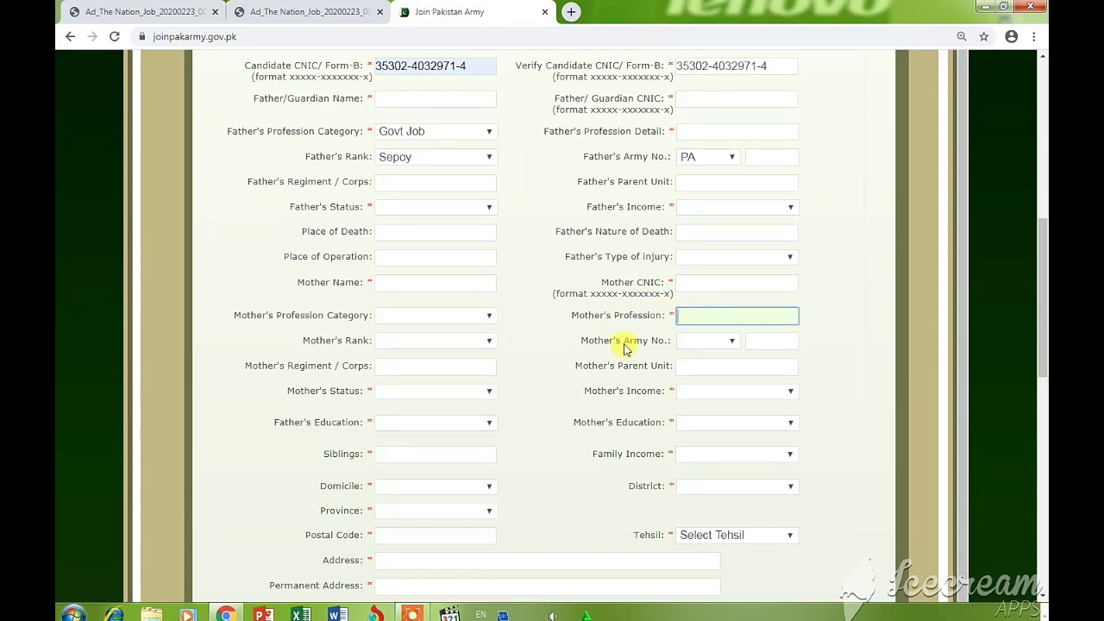
{"action": "left_click", "coordinate": [447, 427]}
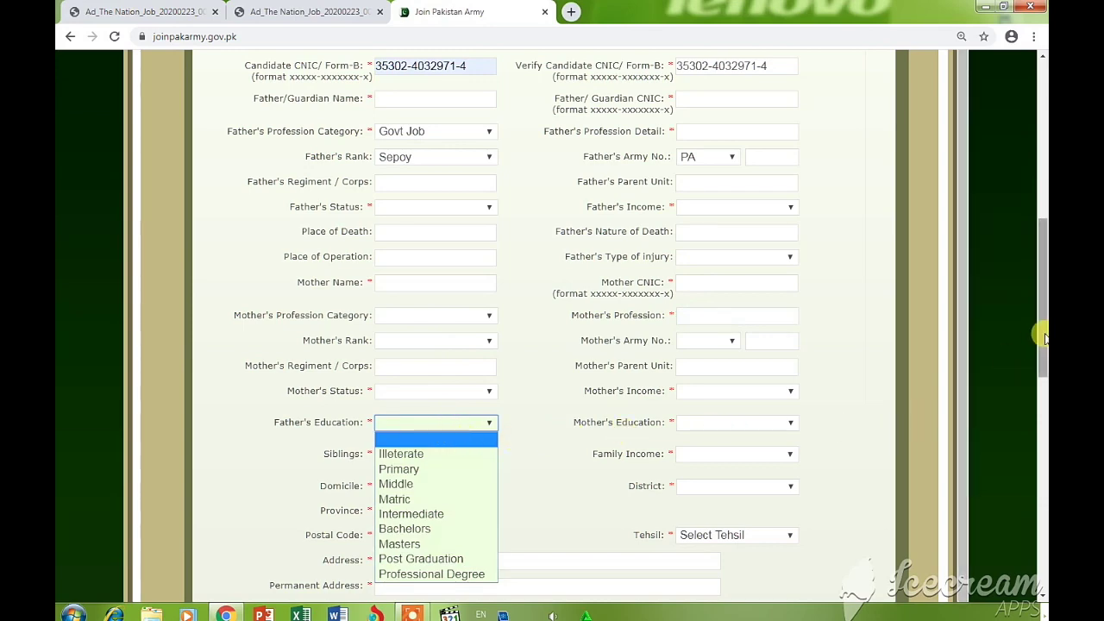
{"action": "left_click_drag", "start_coordinate": [1042, 337], "coordinate": [1042, 395]}
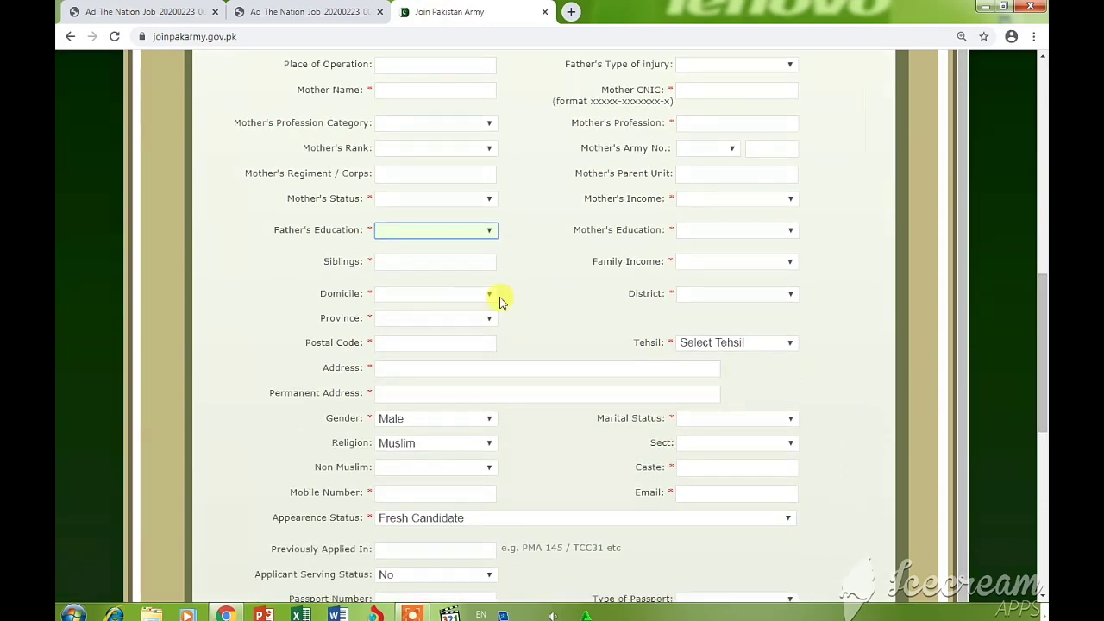
- Examine the siblings, family income, province and postal code fields, including the choices offered for family income and province
{"action": "left_click", "coordinate": [450, 262]}
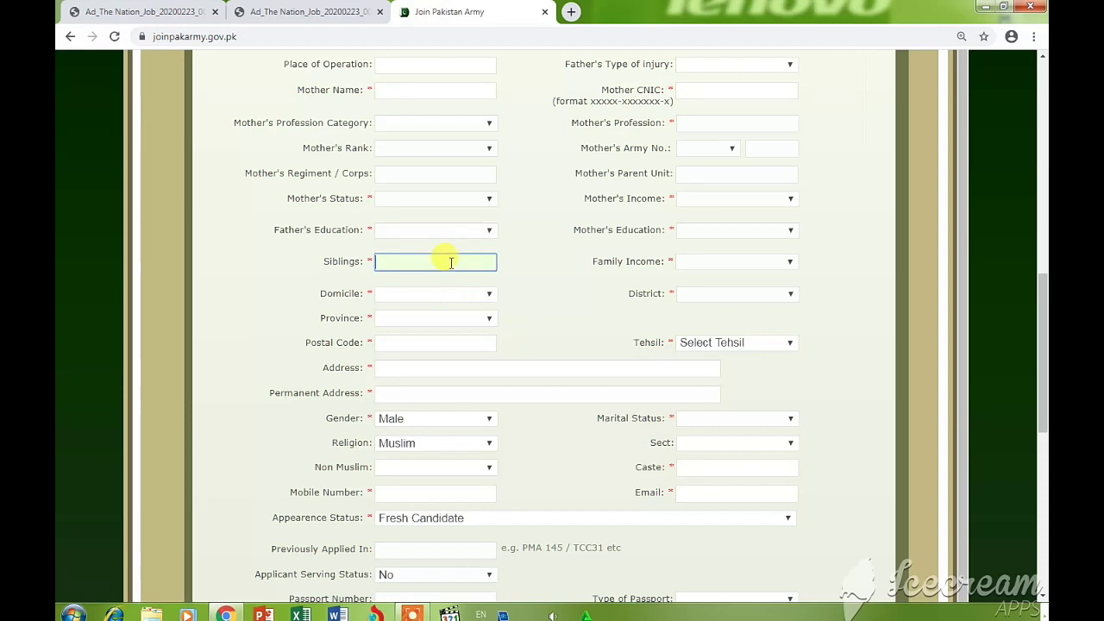
{"action": "left_click", "coordinate": [722, 262]}
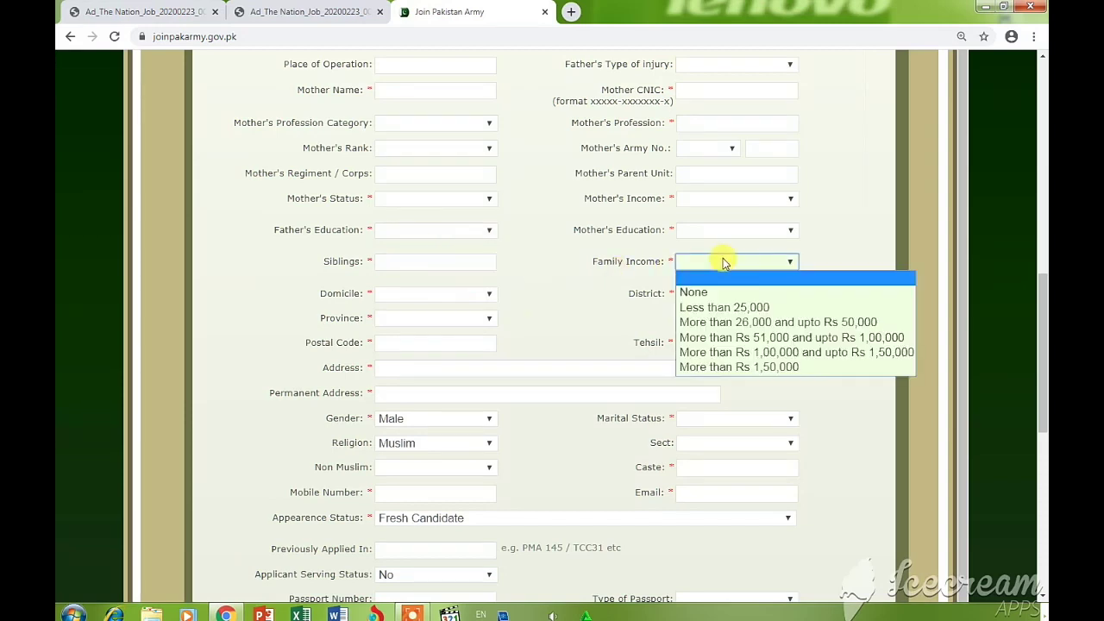
{"action": "left_click", "coordinate": [444, 321]}
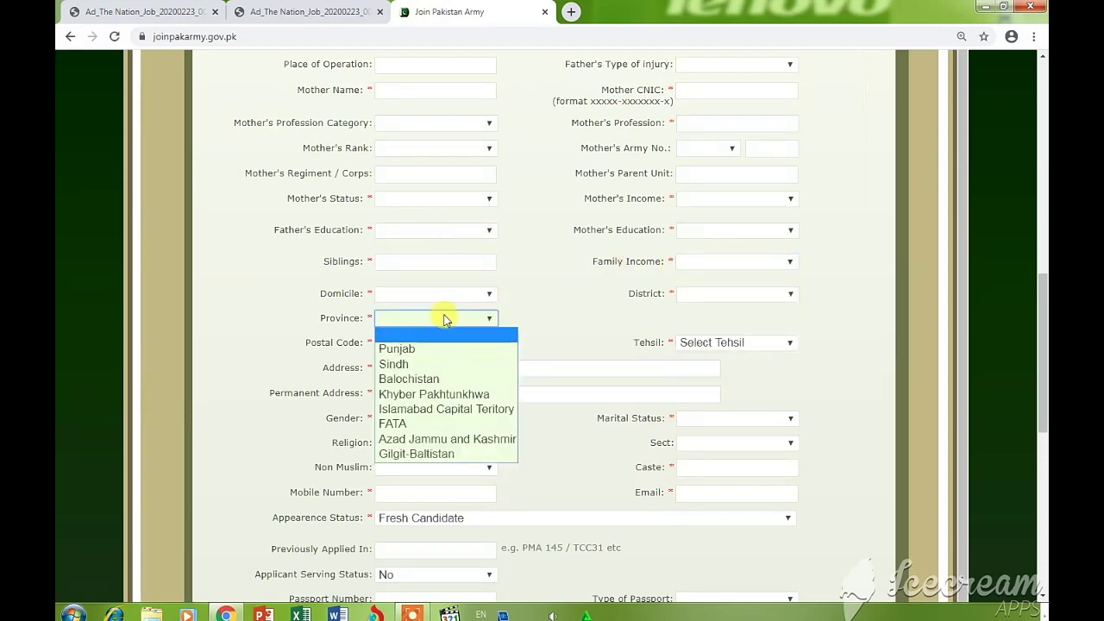
{"action": "left_click", "coordinate": [444, 334]}
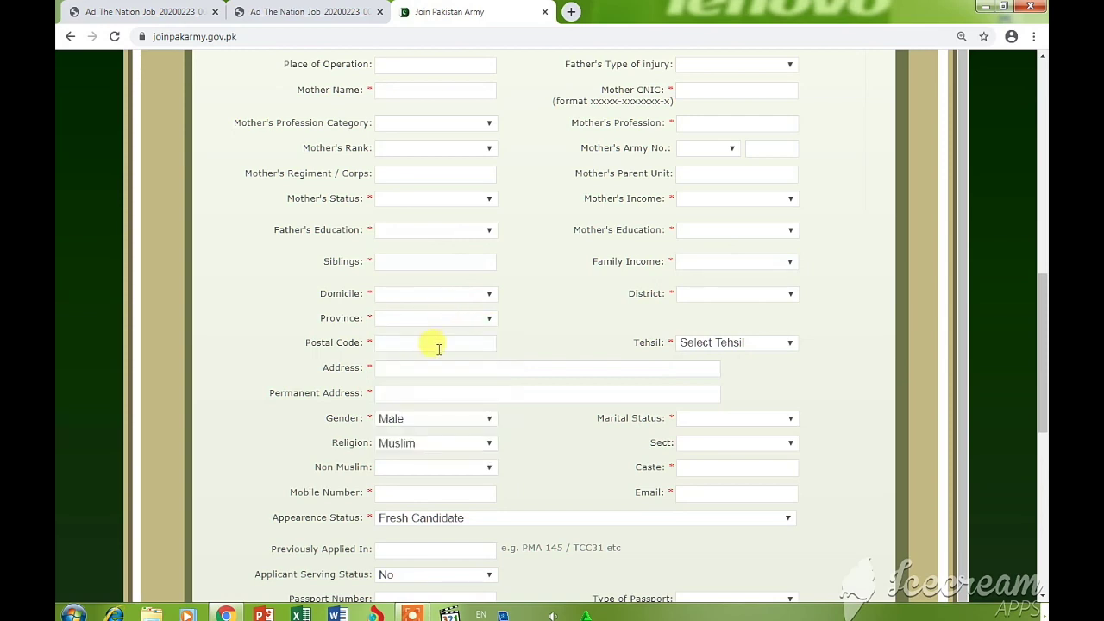
{"action": "left_click", "coordinate": [438, 346]}
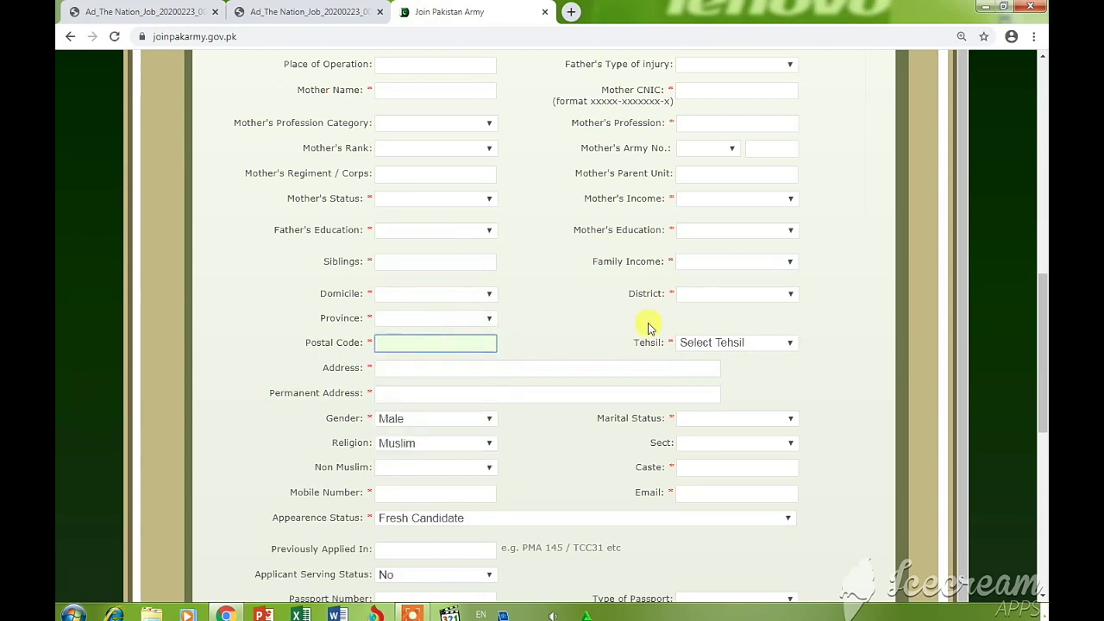
- Set the candidate's district to Okara
{"action": "left_click", "coordinate": [708, 296]}
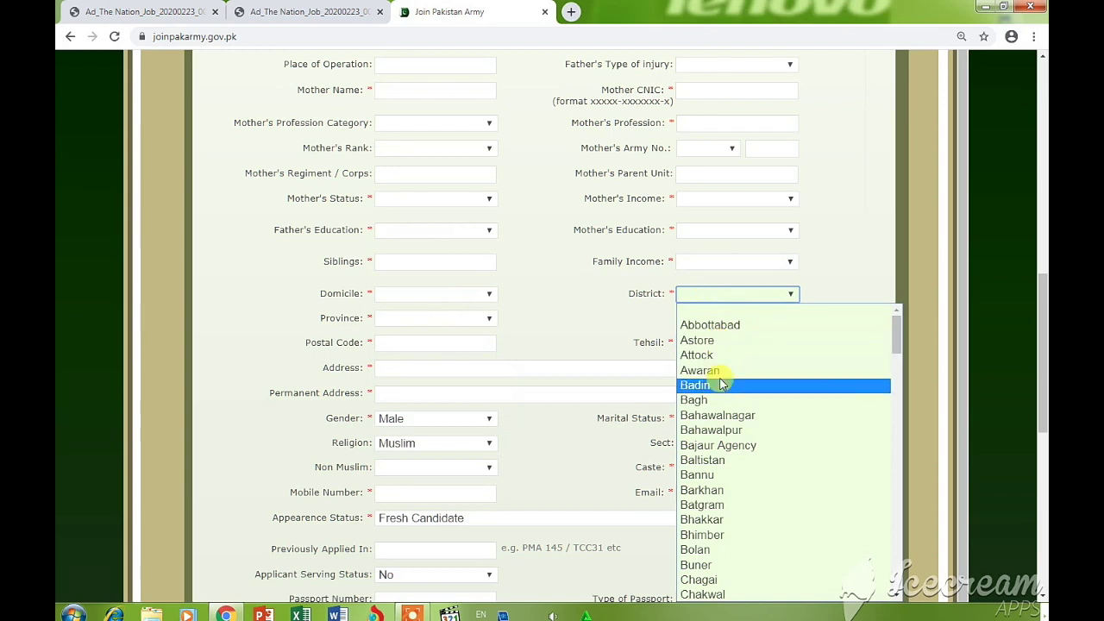
{"action": "scroll", "coordinate": [721, 385], "scroll_direction": "down", "scroll_amount": 12}
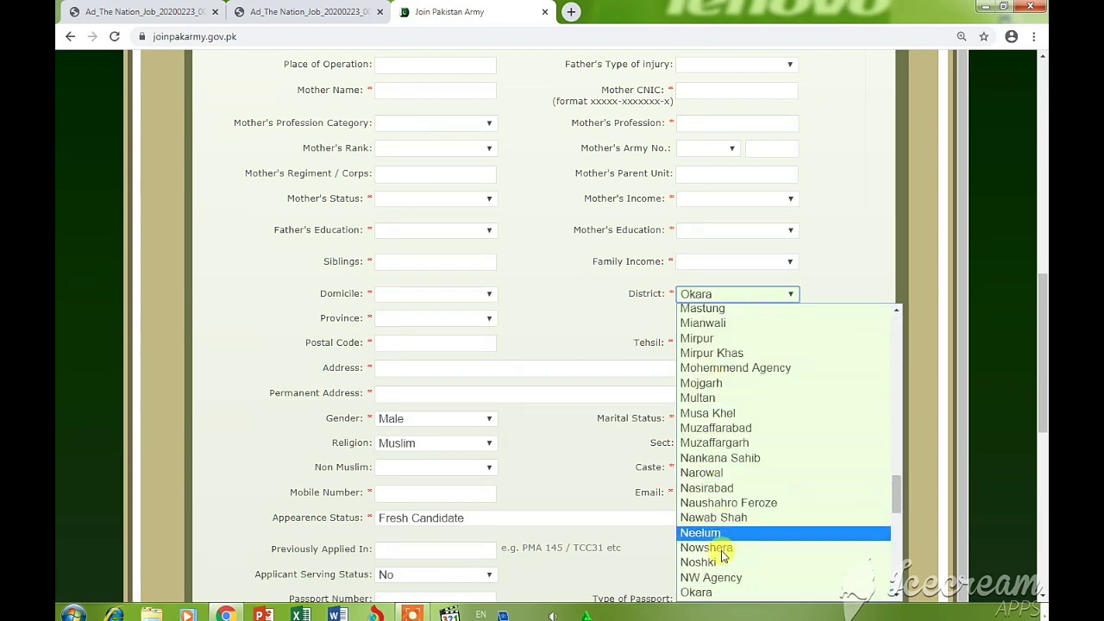
{"action": "left_click", "coordinate": [721, 594]}
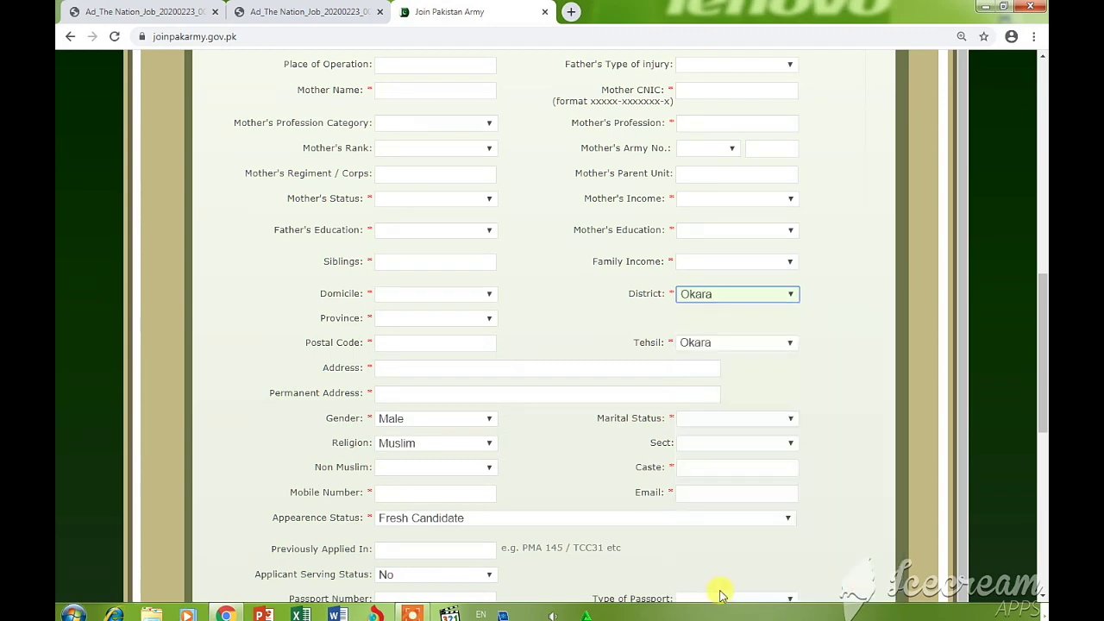
- Examine the province, postal code, address, permanent address, gender, marital status and non-Muslim fields of the personal details
{"action": "left_click", "coordinate": [450, 320]}
{"action": "left_click", "coordinate": [357, 345]}
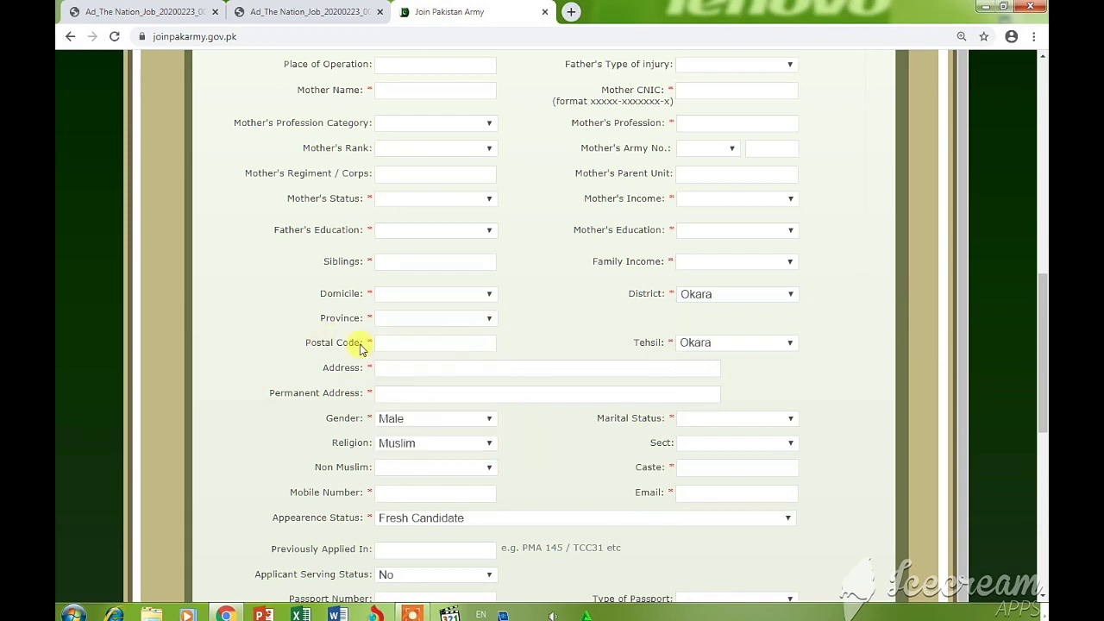
{"action": "left_click", "coordinate": [412, 343]}
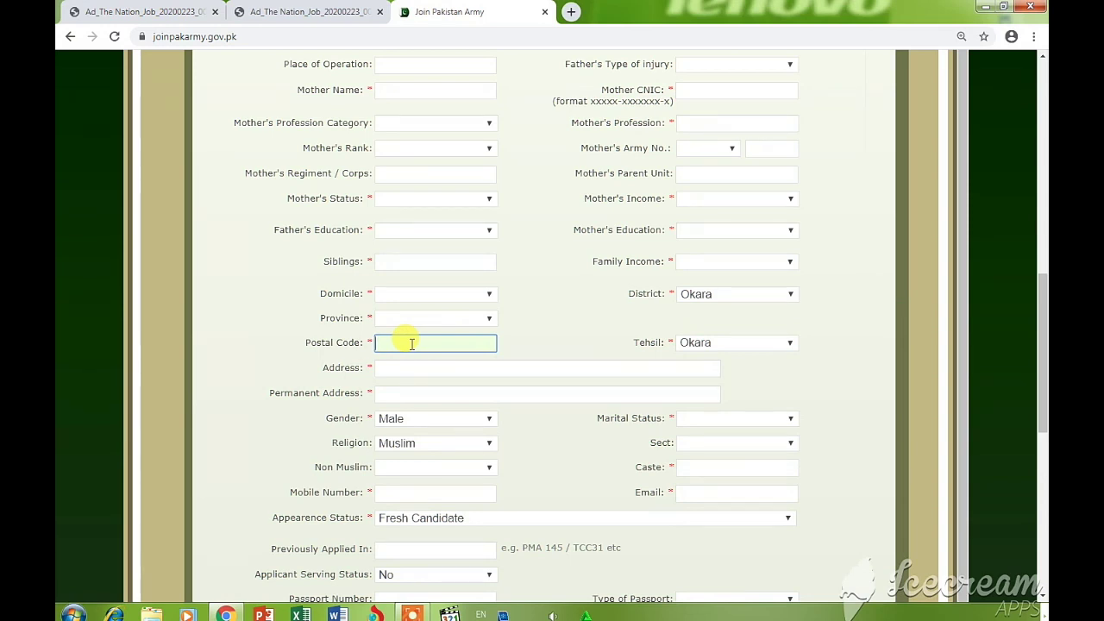
{"action": "left_click", "coordinate": [417, 366]}
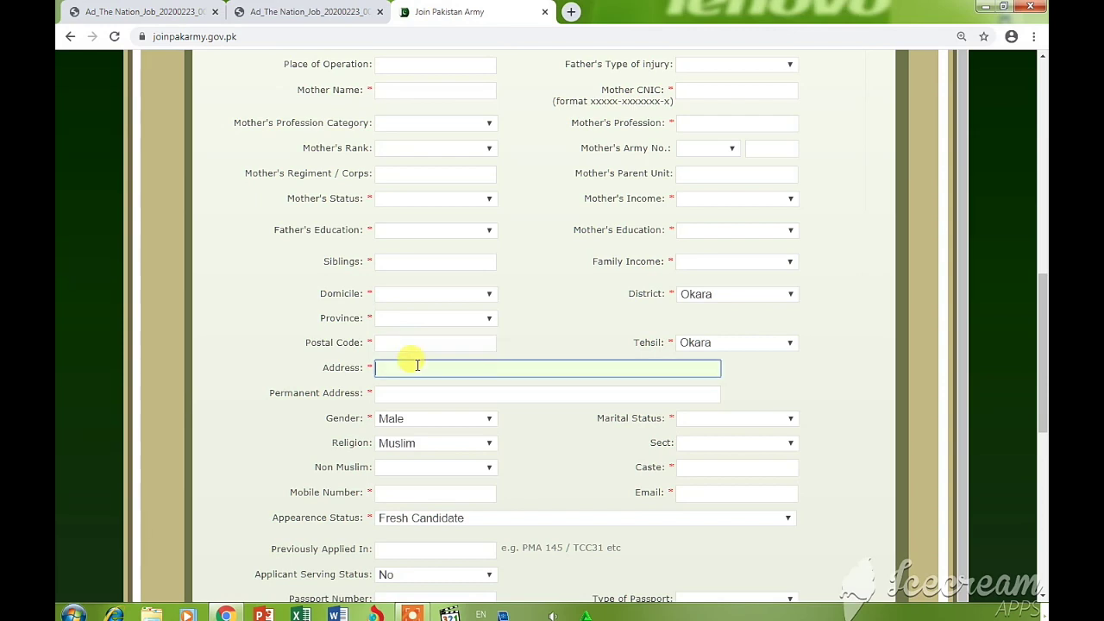
{"action": "key", "text": "Tab"}
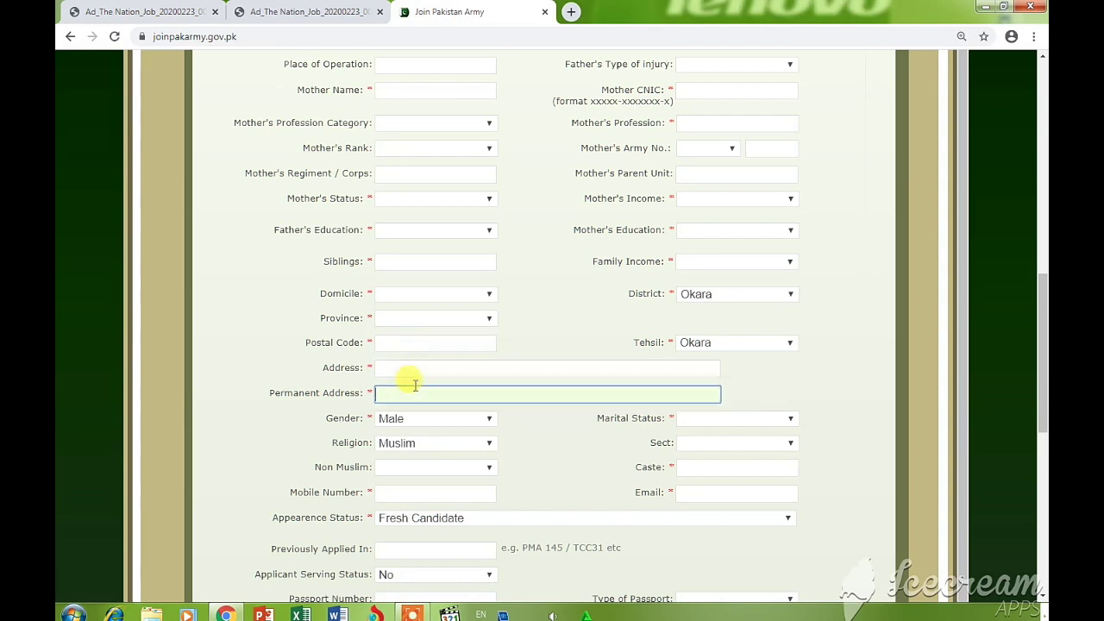
{"action": "left_click", "coordinate": [414, 422]}
{"action": "left_click", "coordinate": [414, 421]}
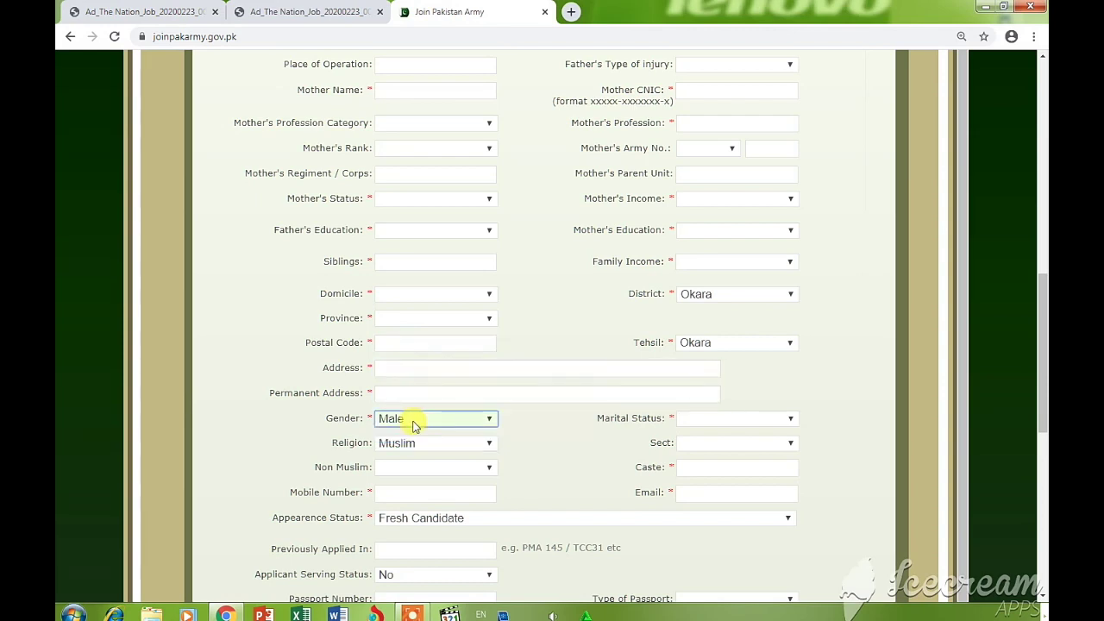
{"action": "left_click", "coordinate": [414, 422]}
{"action": "left_click", "coordinate": [414, 422]}
{"action": "left_click", "coordinate": [741, 420]}
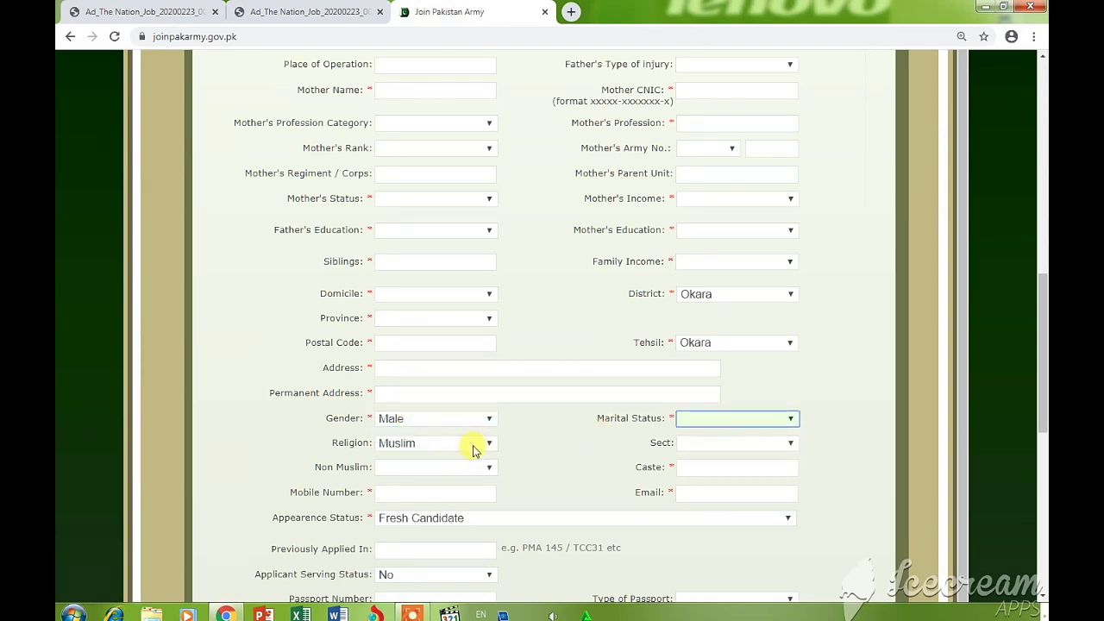
{"action": "left_click", "coordinate": [467, 470]}
{"action": "left_click", "coordinate": [467, 468]}
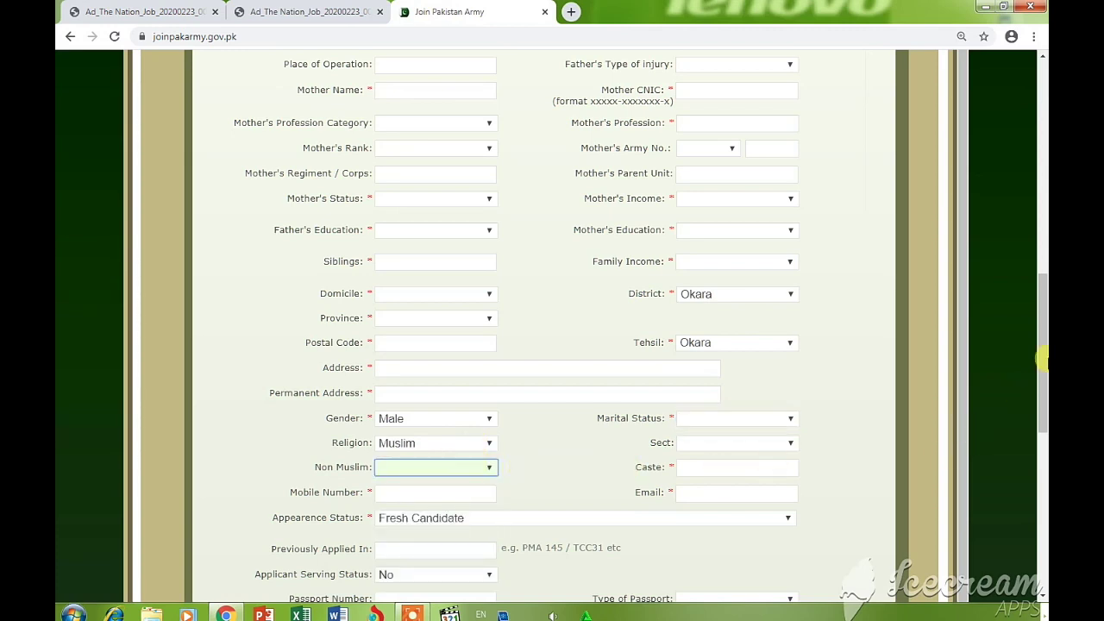
- Examine the email, mobile number, appearance status, previous application and applicant serving status fields
{"action": "scroll", "coordinate": [730, 365], "scroll_direction": "down", "scroll_amount": 3}
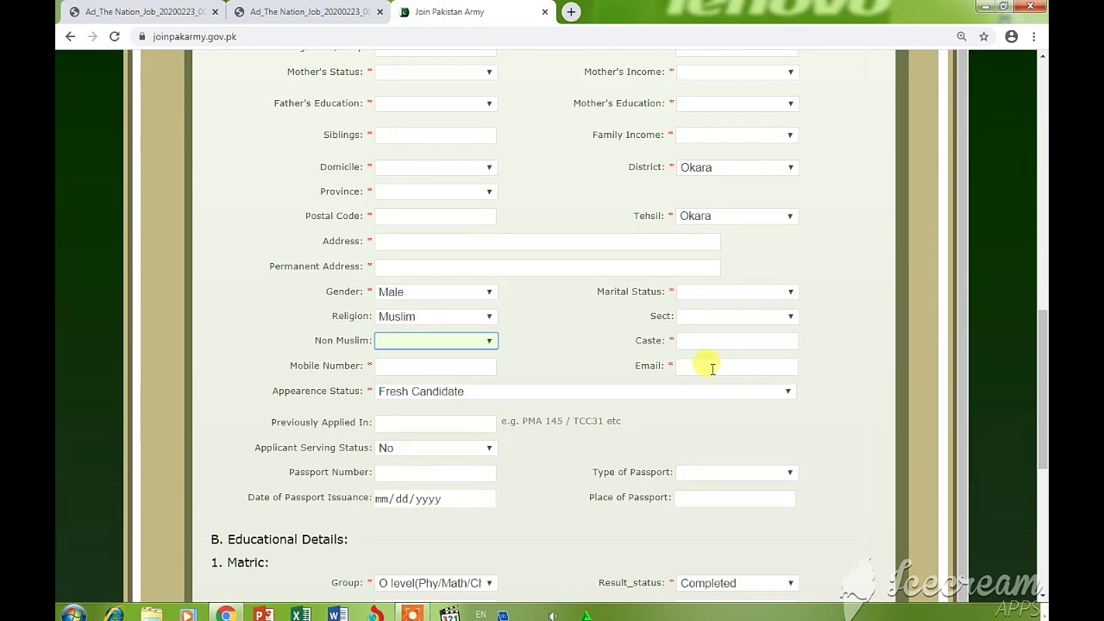
{"action": "left_click", "coordinate": [712, 368]}
{"action": "left_click", "coordinate": [414, 368]}
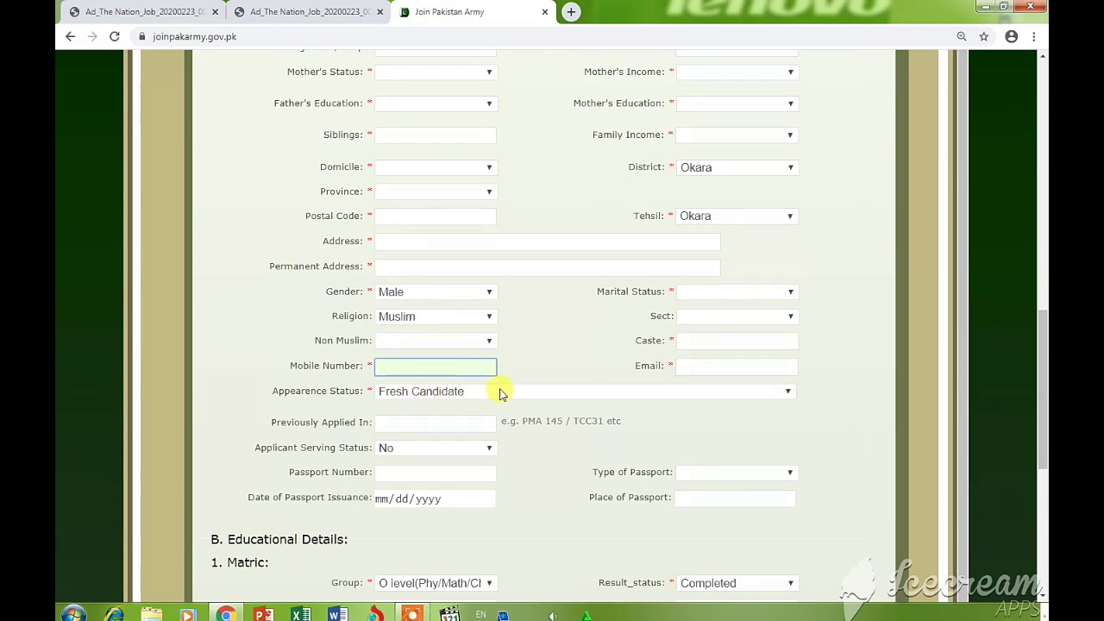
{"action": "left_click", "coordinate": [501, 392]}
{"action": "left_click", "coordinate": [501, 393]}
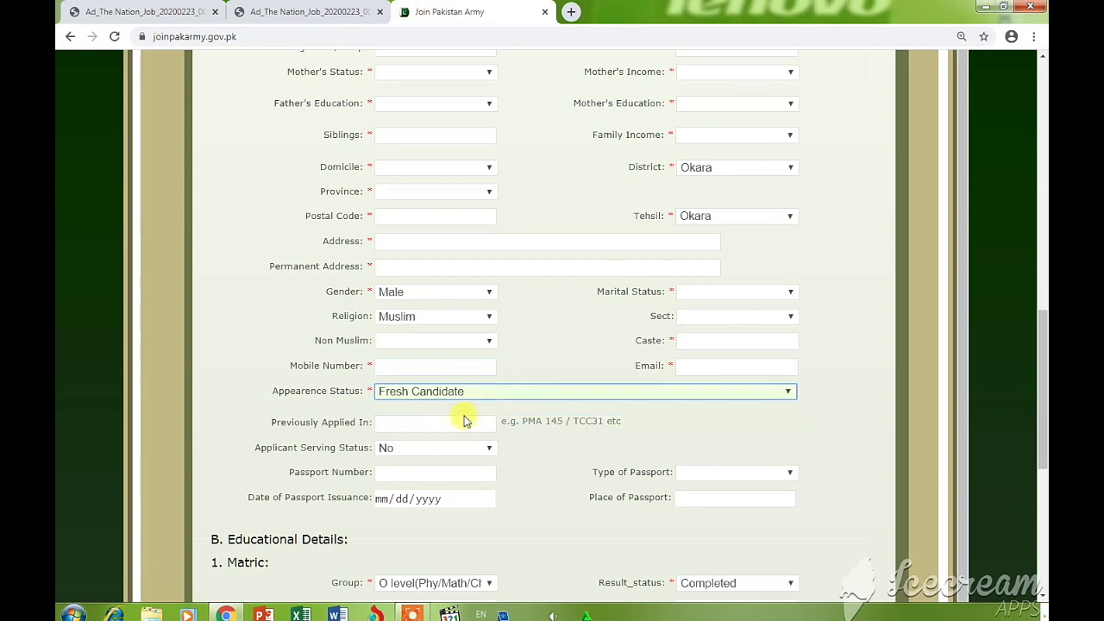
{"action": "left_click", "coordinate": [417, 428]}
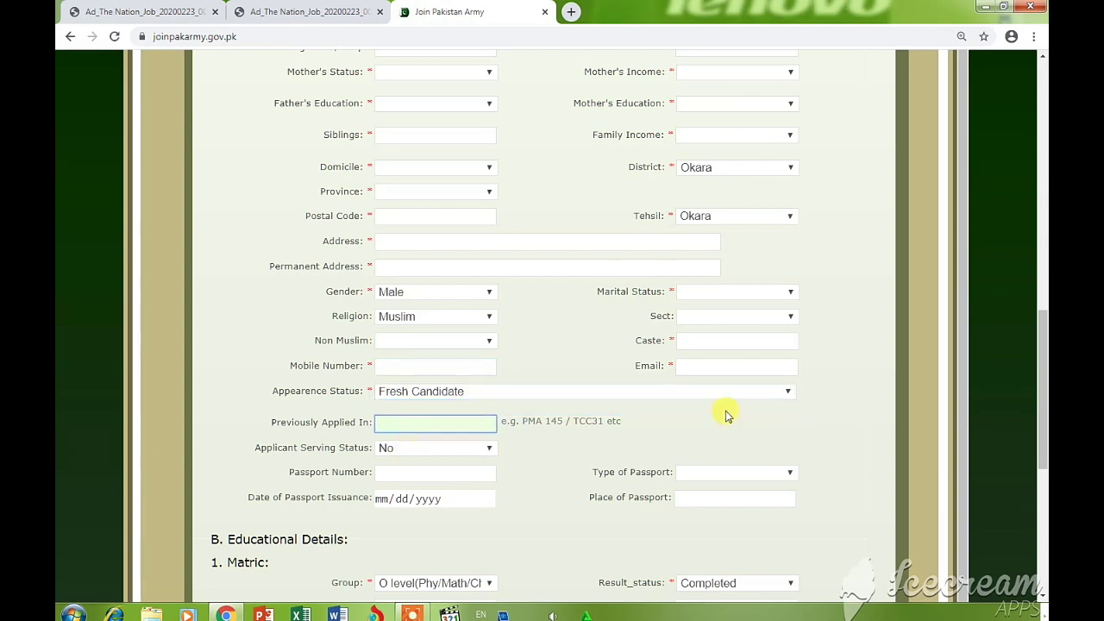
{"action": "scroll", "coordinate": [1042, 362], "scroll_direction": "down", "scroll_amount": 3}
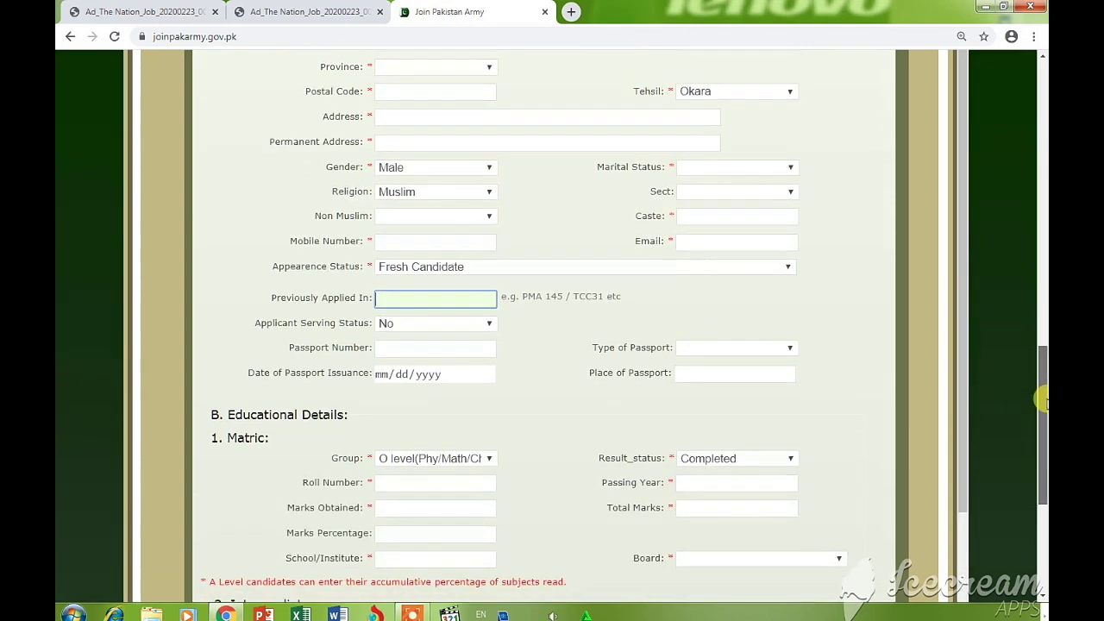
{"action": "left_click", "coordinate": [461, 326]}
{"action": "left_click", "coordinate": [459, 328]}
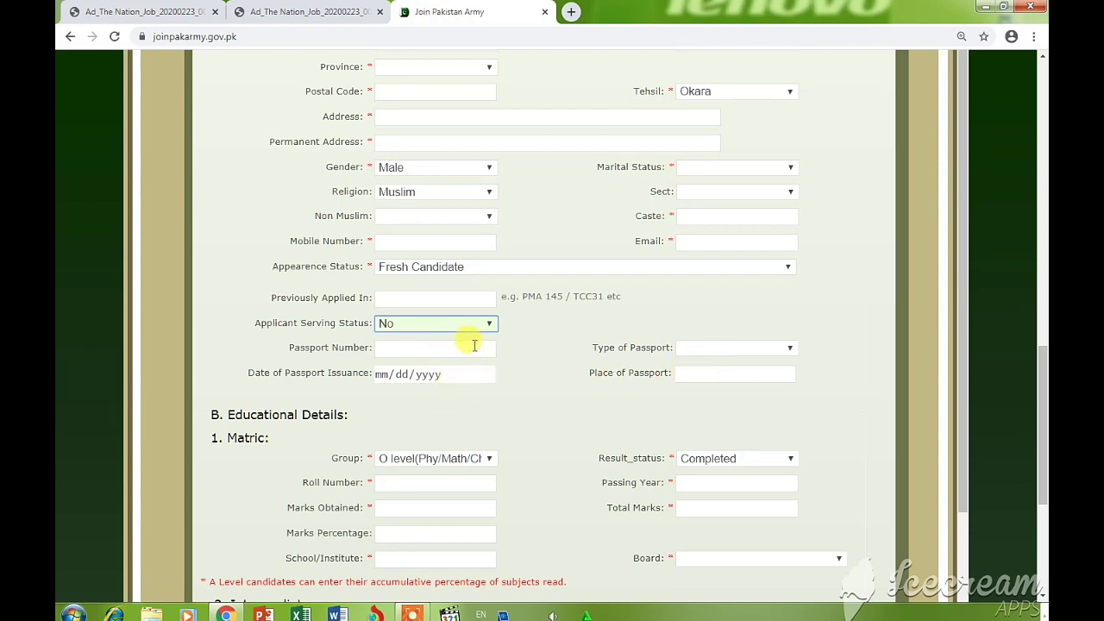
- Review the Matric, Intermediate and Other Qualification sections, the declaration and the image code field at the end of the form
{"action": "left_click_drag", "start_coordinate": [1041, 366], "coordinate": [1042, 420]}
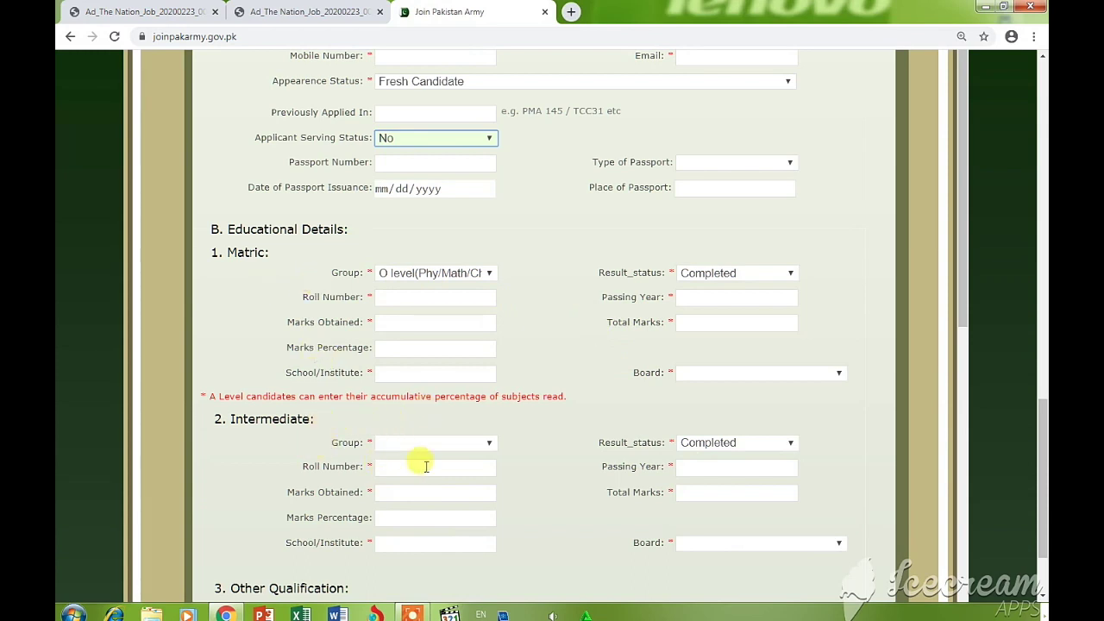
{"action": "left_click_drag", "start_coordinate": [1042, 421], "coordinate": [1042, 453]}
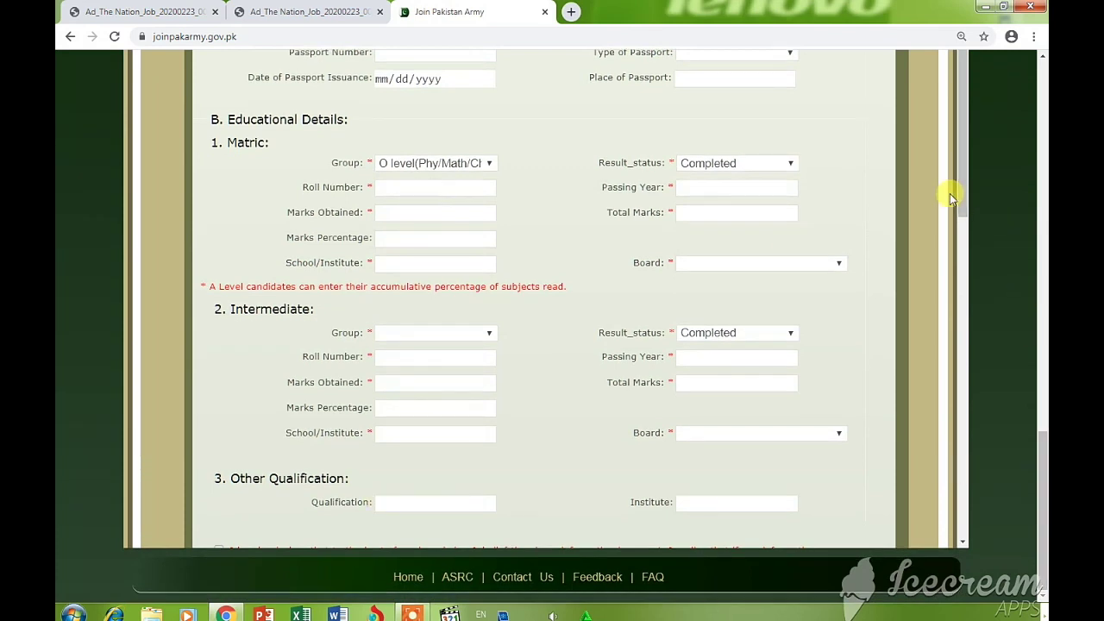
{"action": "left_click_drag", "start_coordinate": [958, 194], "coordinate": [835, 412]}
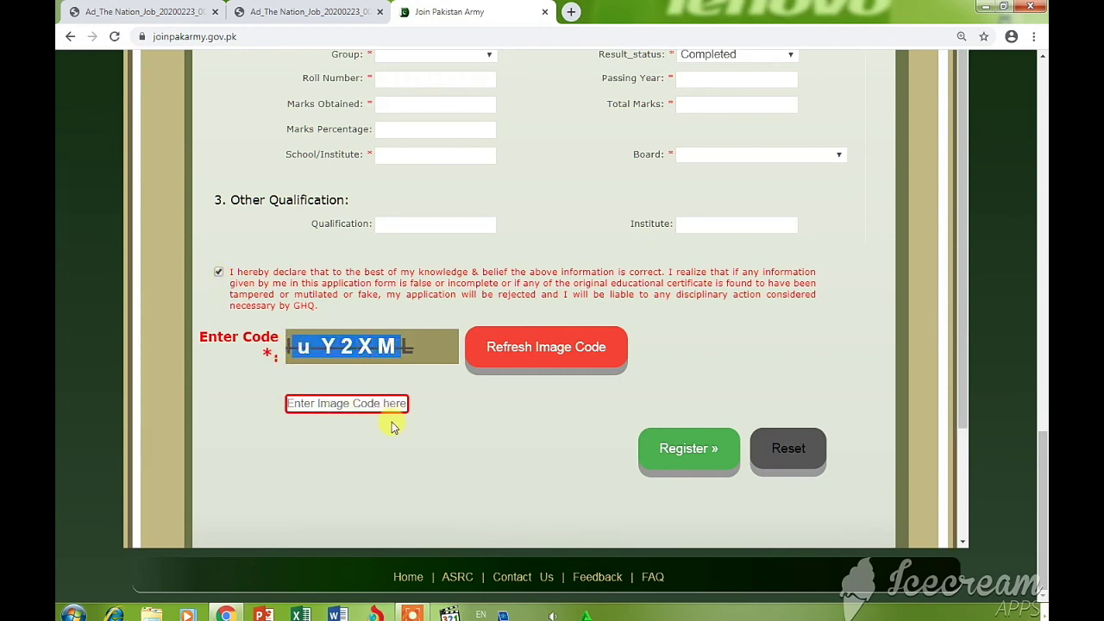
{"action": "left_click", "coordinate": [383, 403]}
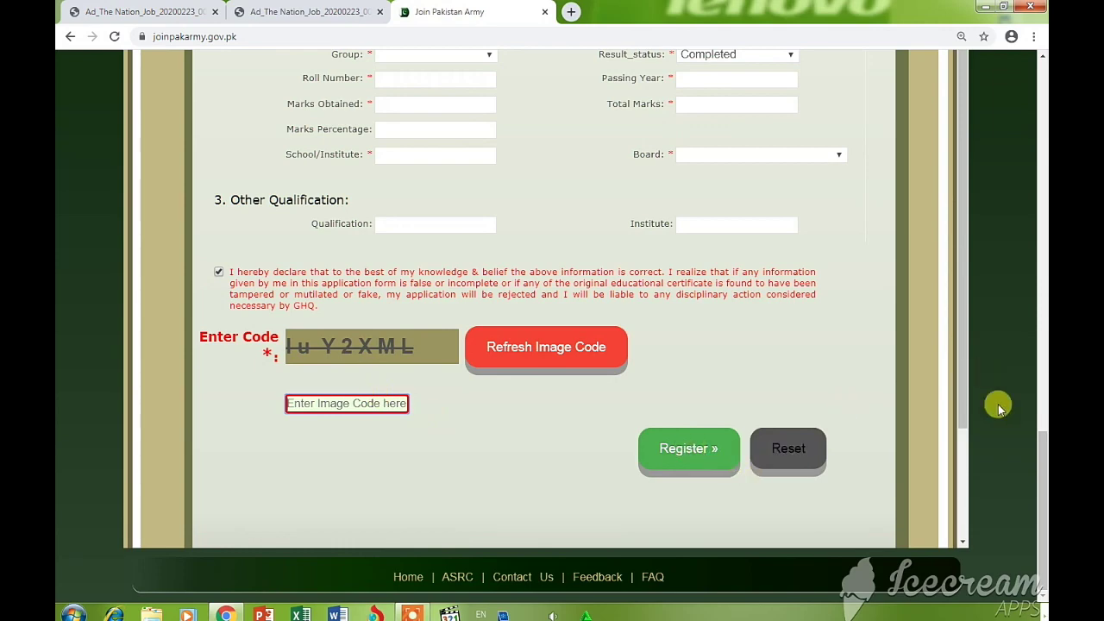
- Return to the site's home page and open the Exam Slip page for the 32nd Technical Cadet Course
{"action": "left_click_drag", "start_coordinate": [1041, 493], "coordinate": [1037, 115]}
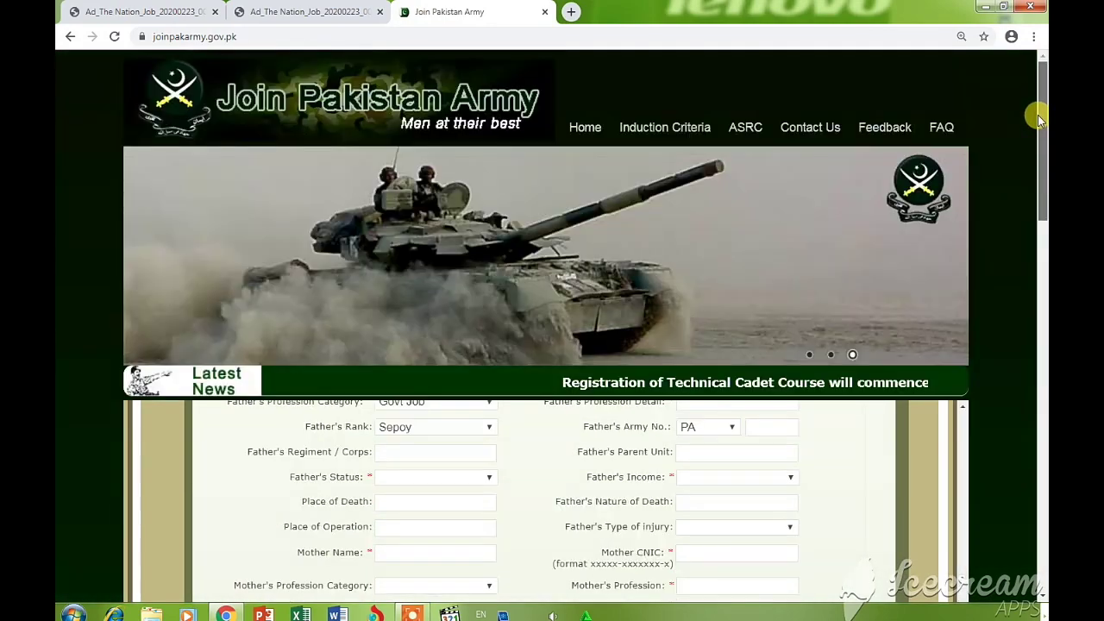
{"action": "scroll", "coordinate": [1038, 239], "scroll_direction": "down", "scroll_amount": 2}
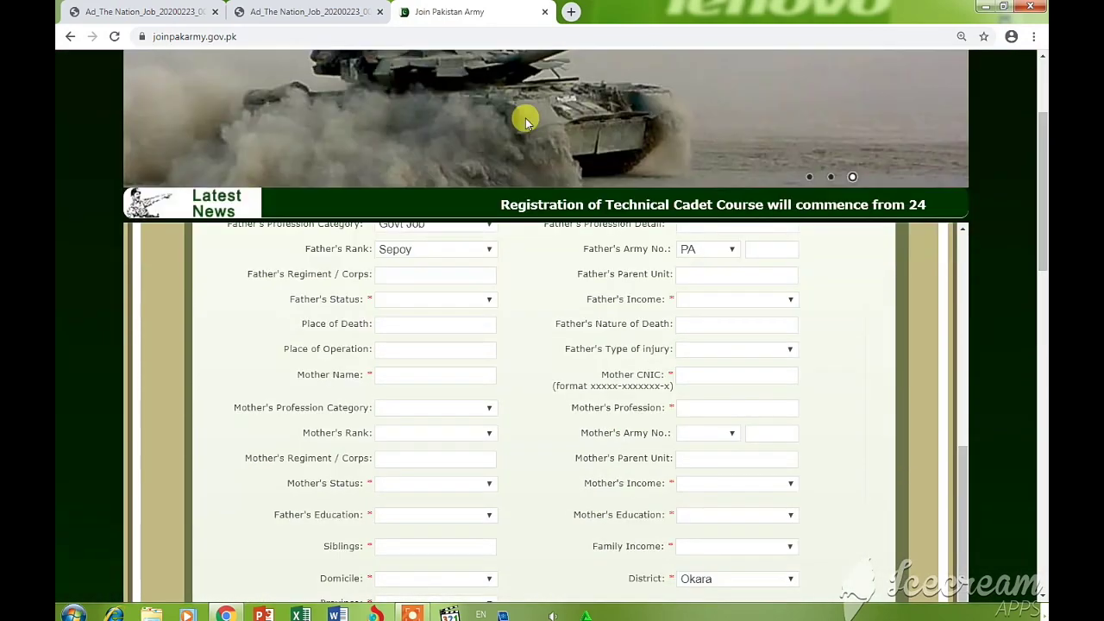
{"action": "left_click", "coordinate": [70, 36]}
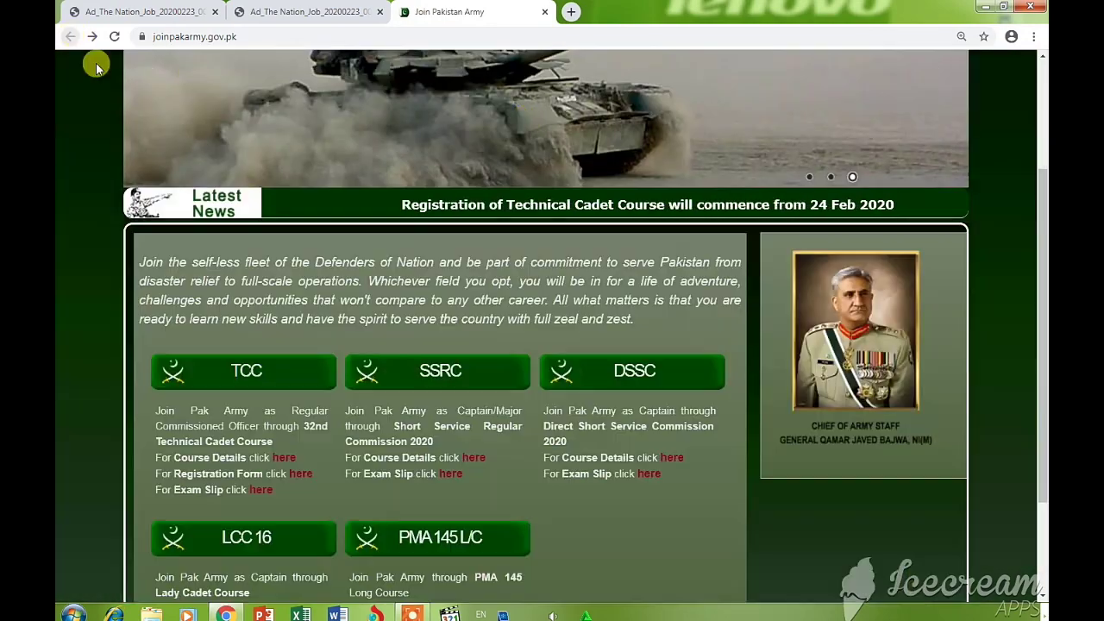
{"action": "left_click", "coordinate": [268, 489]}
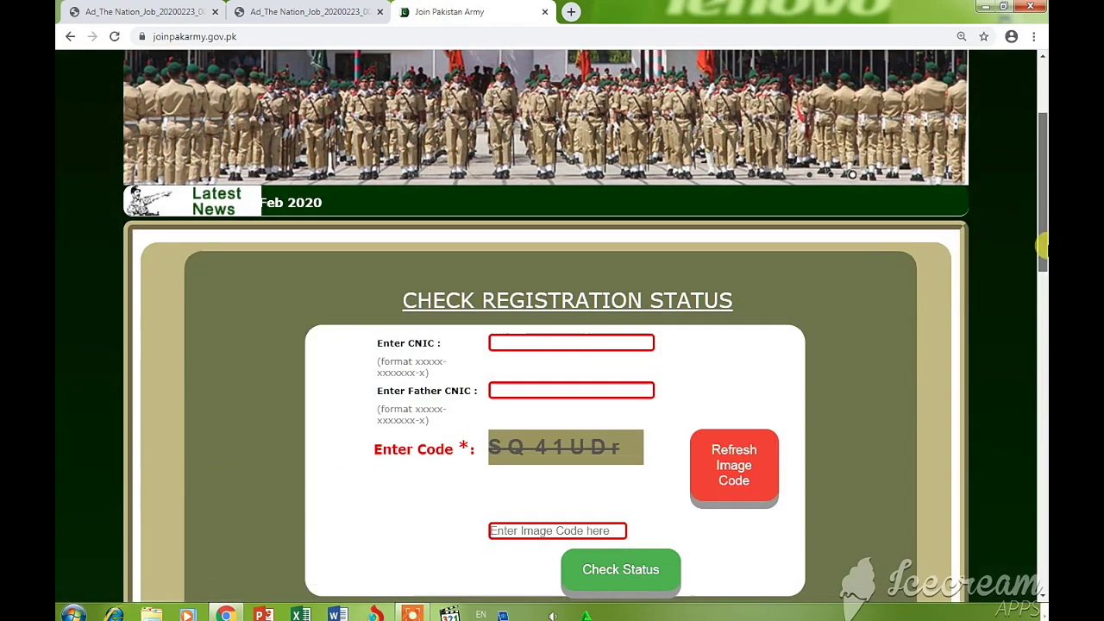
- Examine the CNIC, father's CNIC and image code fields required for checking the registration status
{"action": "scroll", "coordinate": [936, 294], "scroll_direction": "down", "scroll_amount": 1}
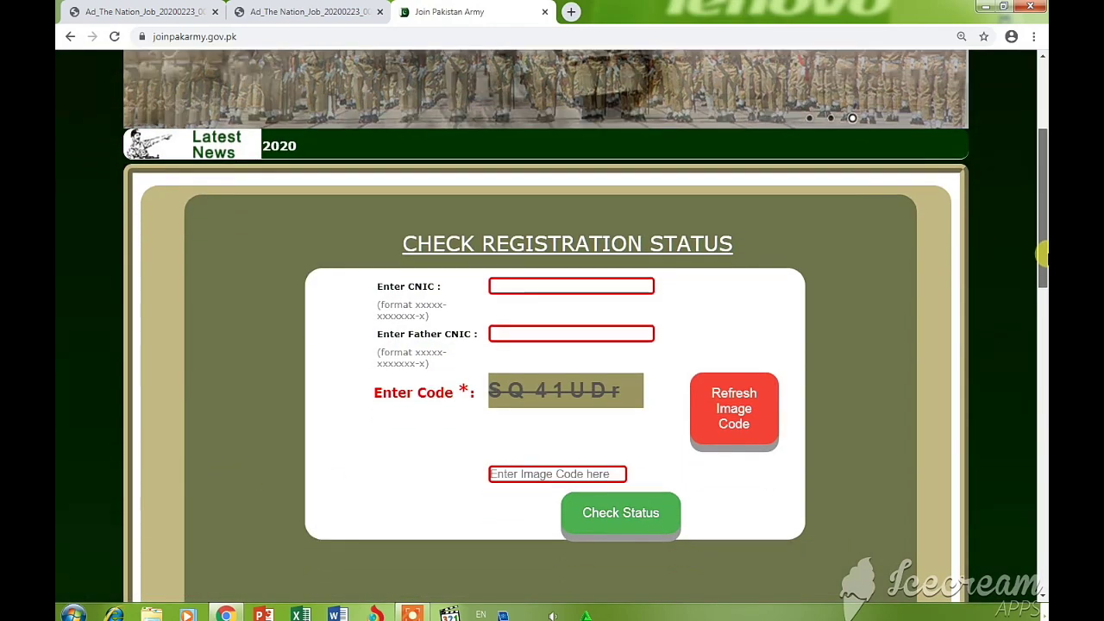
{"action": "left_click", "coordinate": [580, 292]}
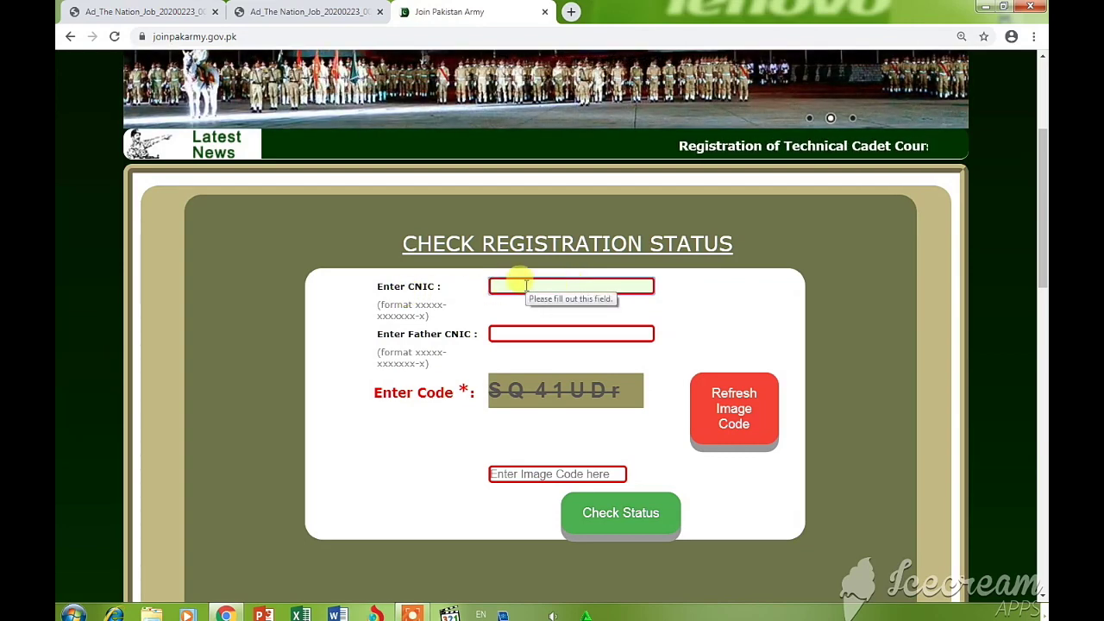
{"action": "left_click", "coordinate": [528, 329]}
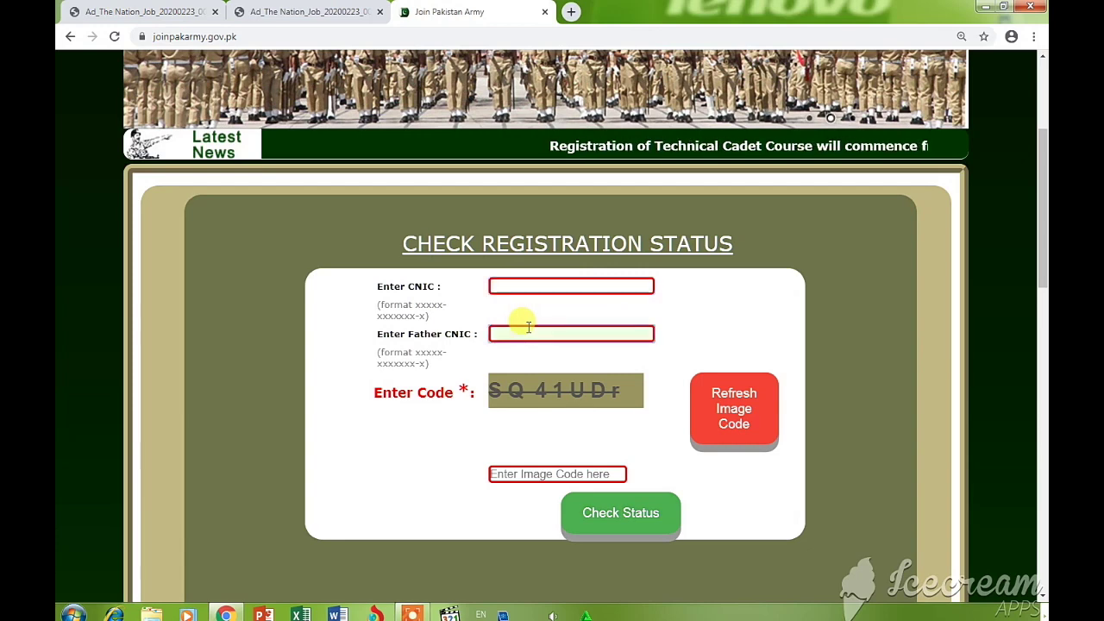
{"action": "left_click", "coordinate": [555, 472]}
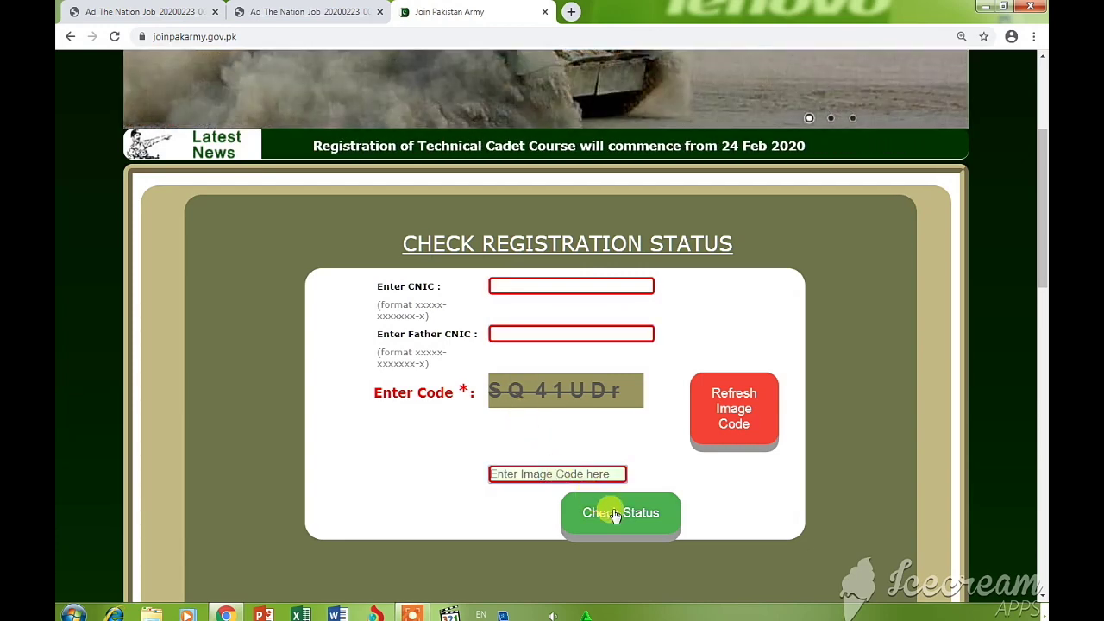